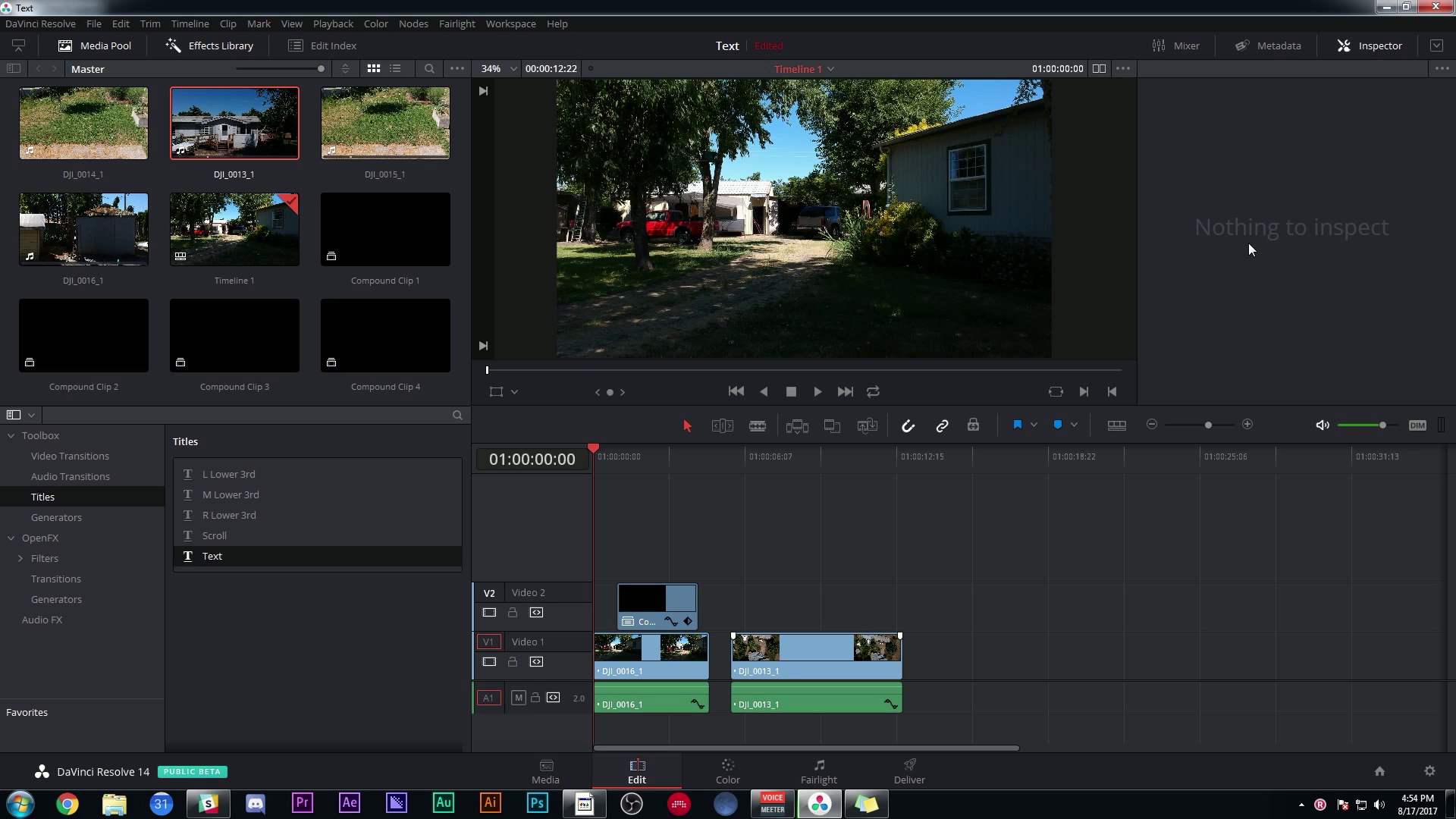
- Zoom the Edit timeline in until Compound Clip 1 and DJI_0016_1 fill the tracks
{"action": "scroll", "coordinate": [744, 547], "scroll_direction": "up", "scroll_amount": 2}
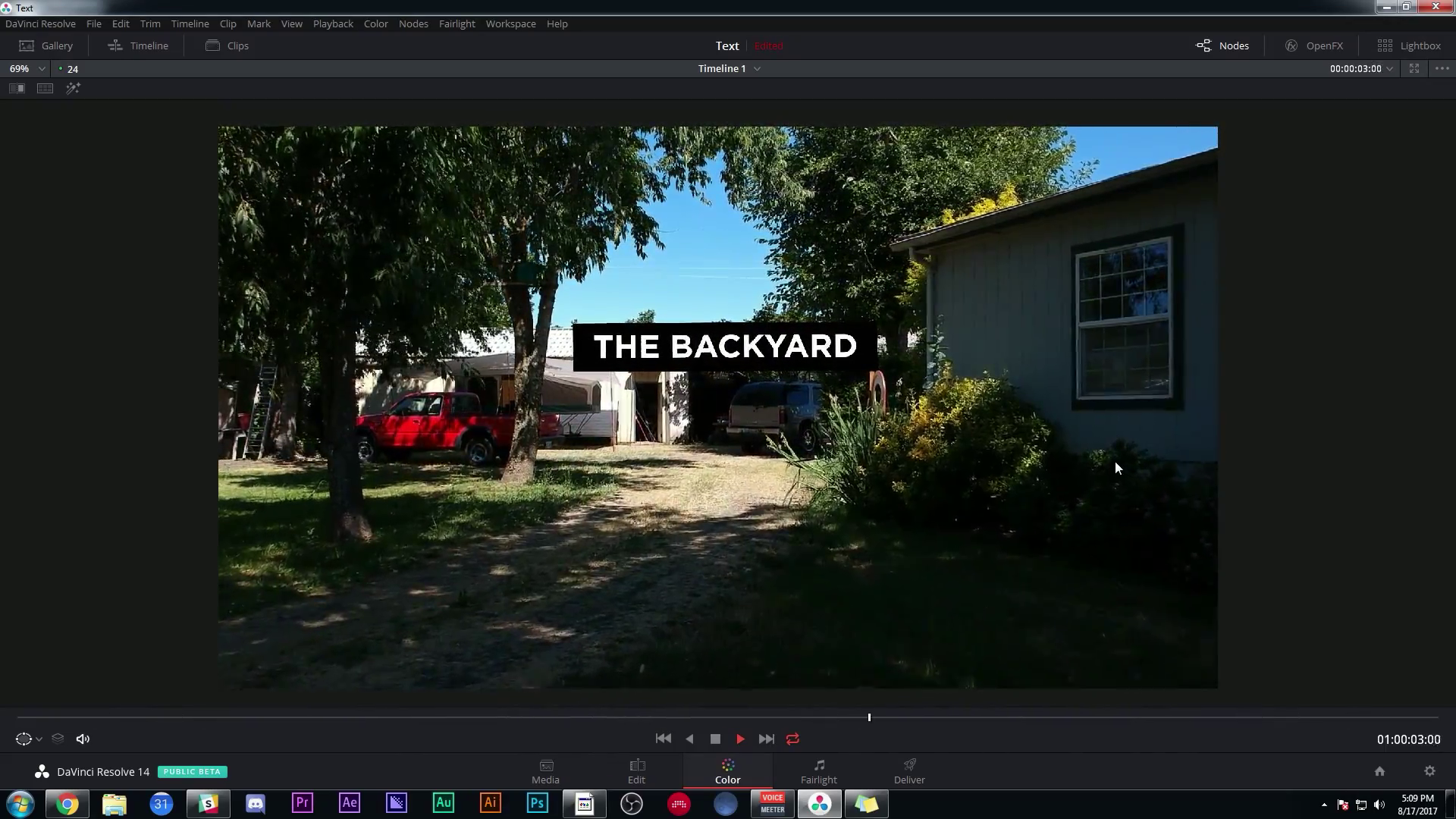
- Play the backyard shot with its THE BACKYARD title in the enlarged Color page viewer
{"action": "scroll", "coordinate": [915, 473], "scroll_direction": "up", "scroll_amount": 3}
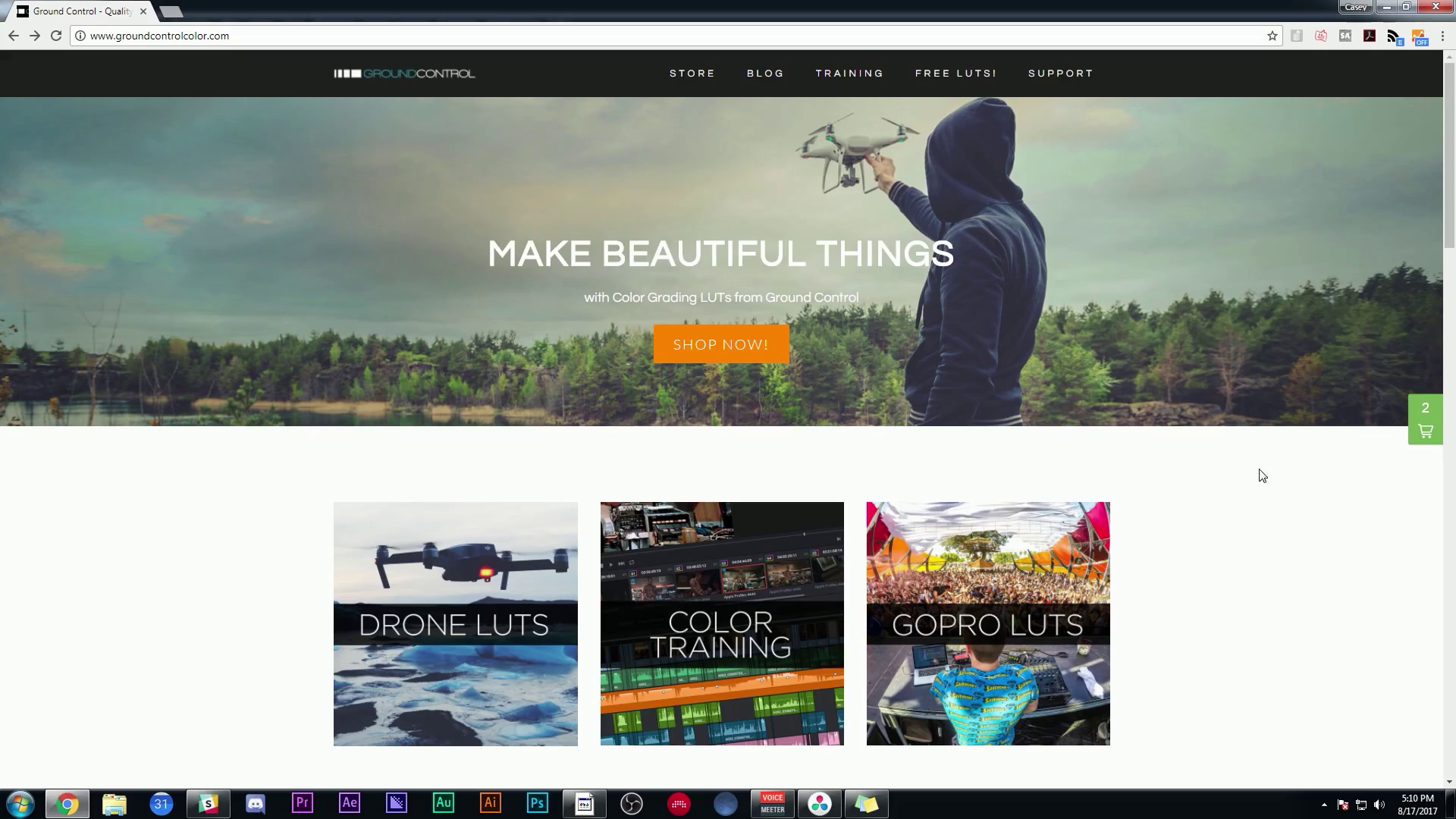
- Browse Ground Control's Color Training, Drone LUTs and Heron video pages, ending on FREE LUTS
{"action": "left_click", "coordinate": [780, 585]}
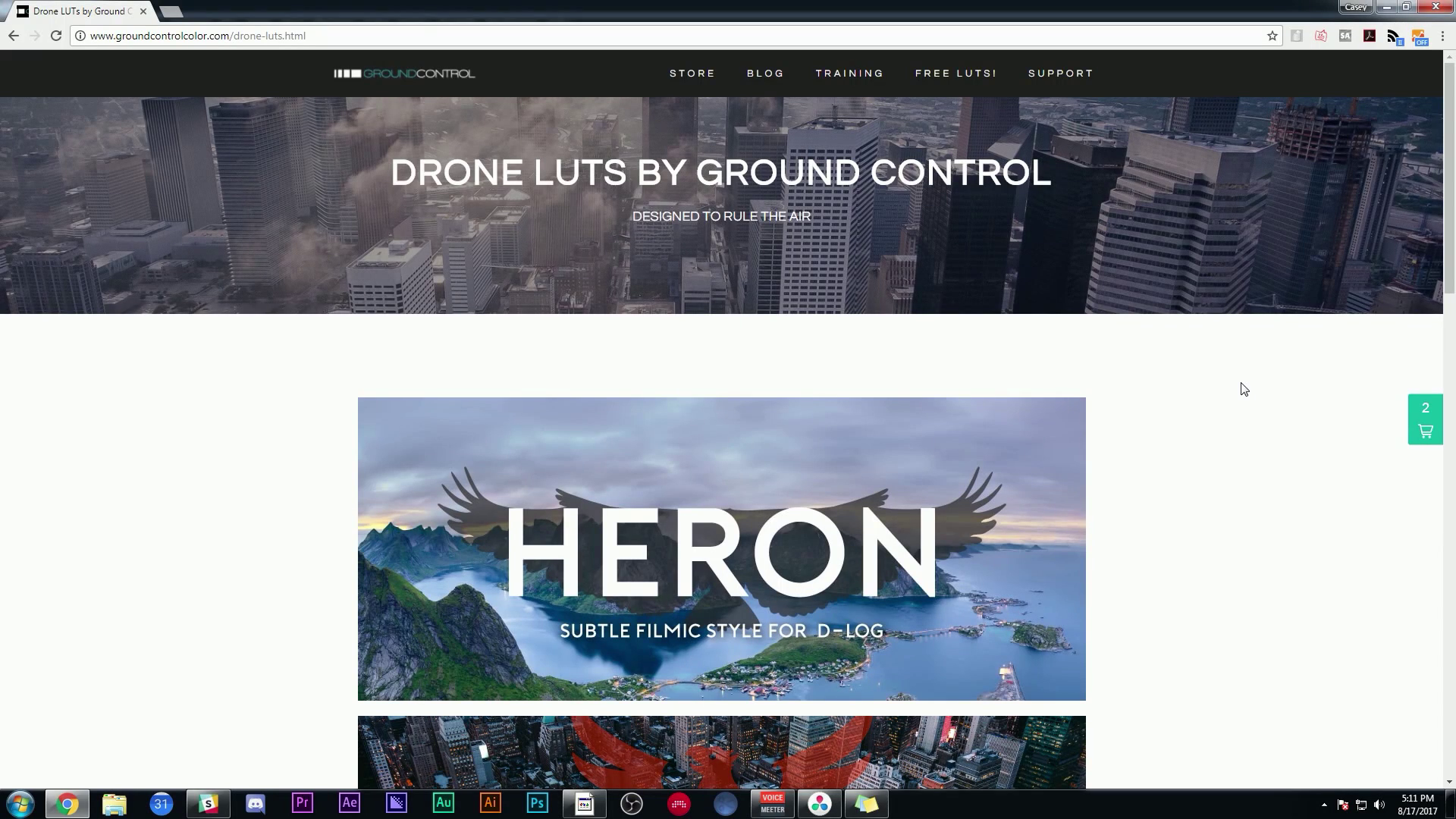
{"action": "left_click", "coordinate": [1244, 392]}
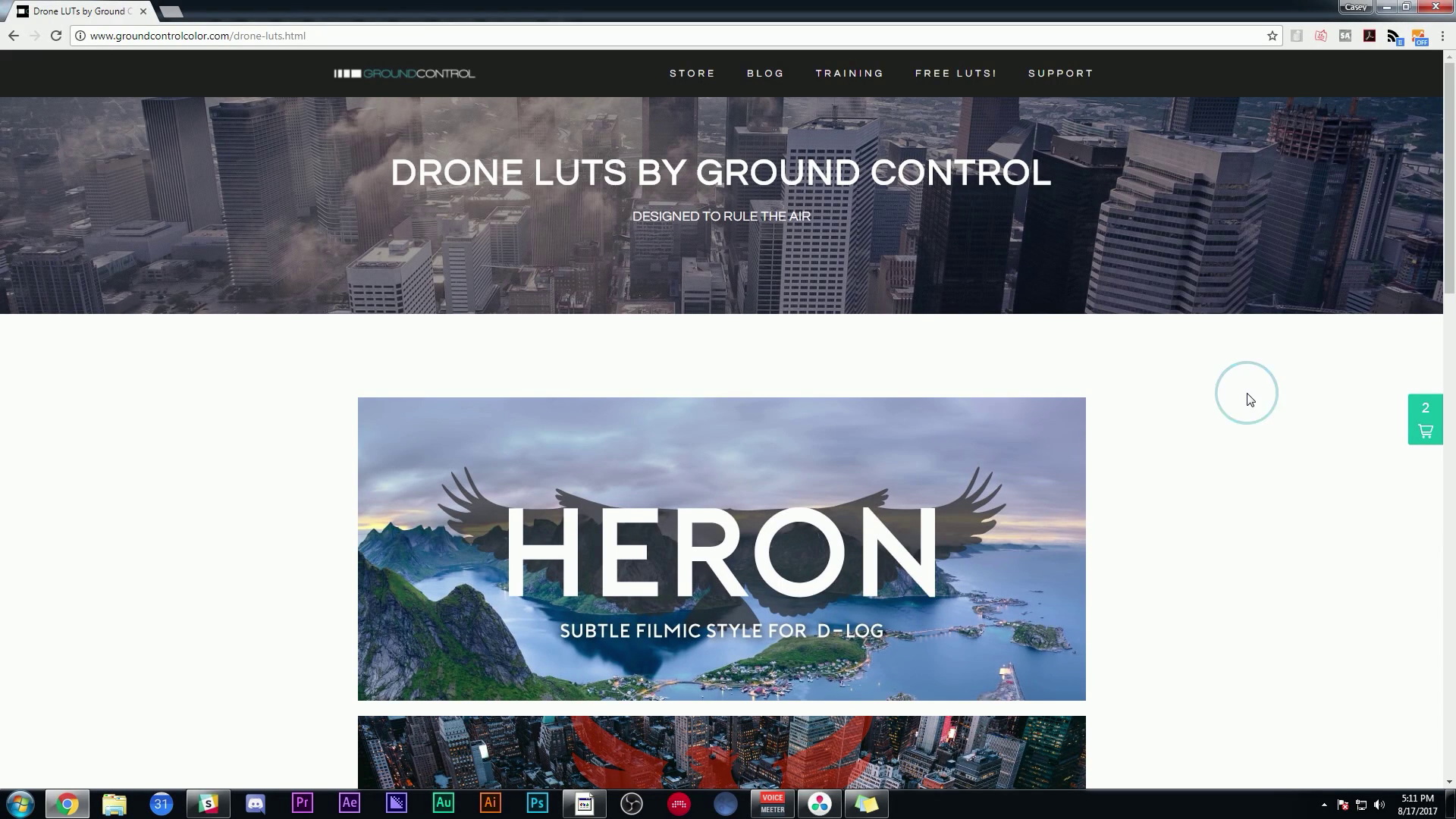
{"action": "left_click", "coordinate": [1063, 523]}
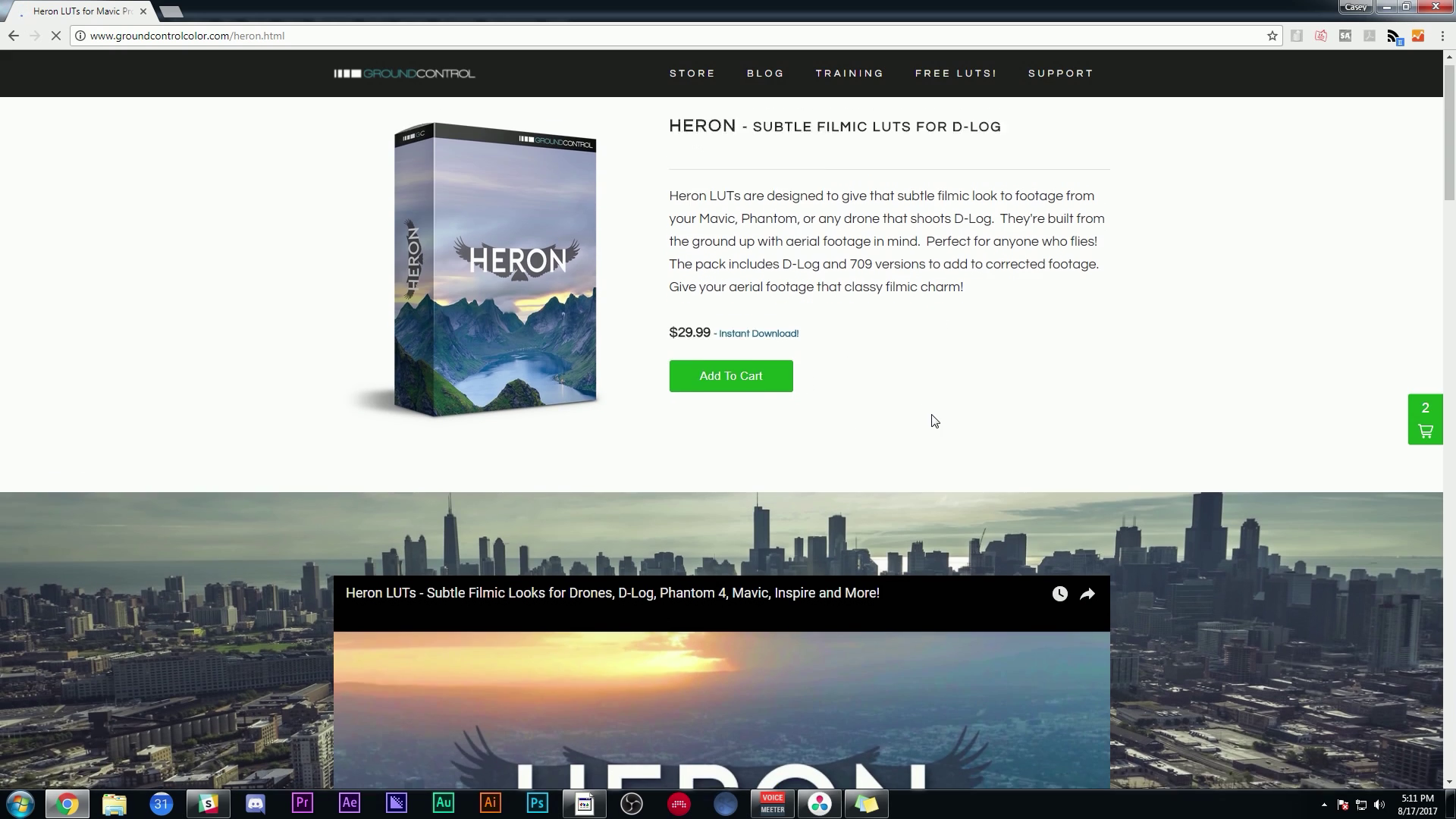
{"action": "scroll", "coordinate": [758, 455], "scroll_direction": "down", "scroll_amount": 5}
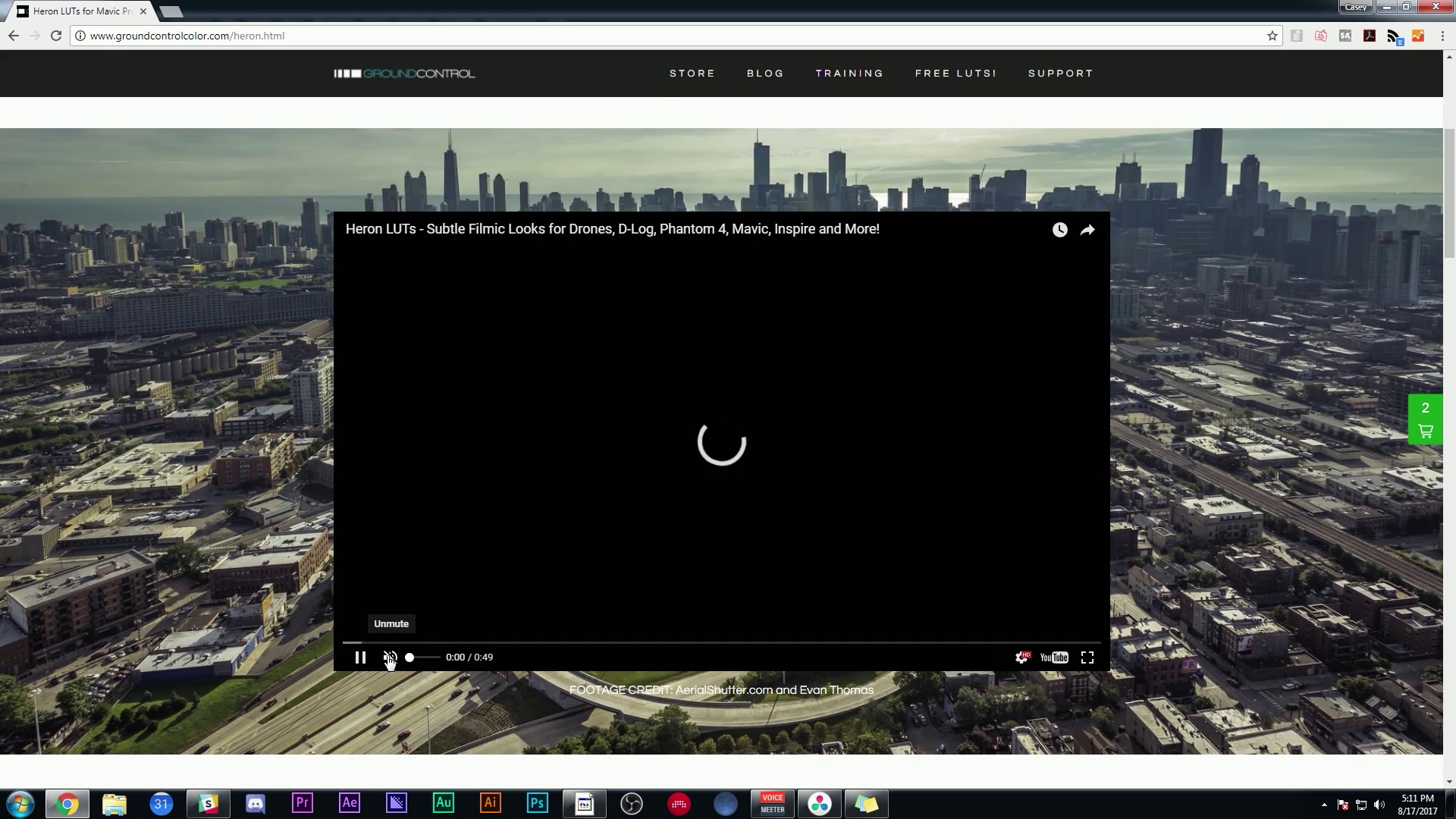
{"action": "scroll", "coordinate": [1189, 475], "scroll_direction": "down", "scroll_amount": 1}
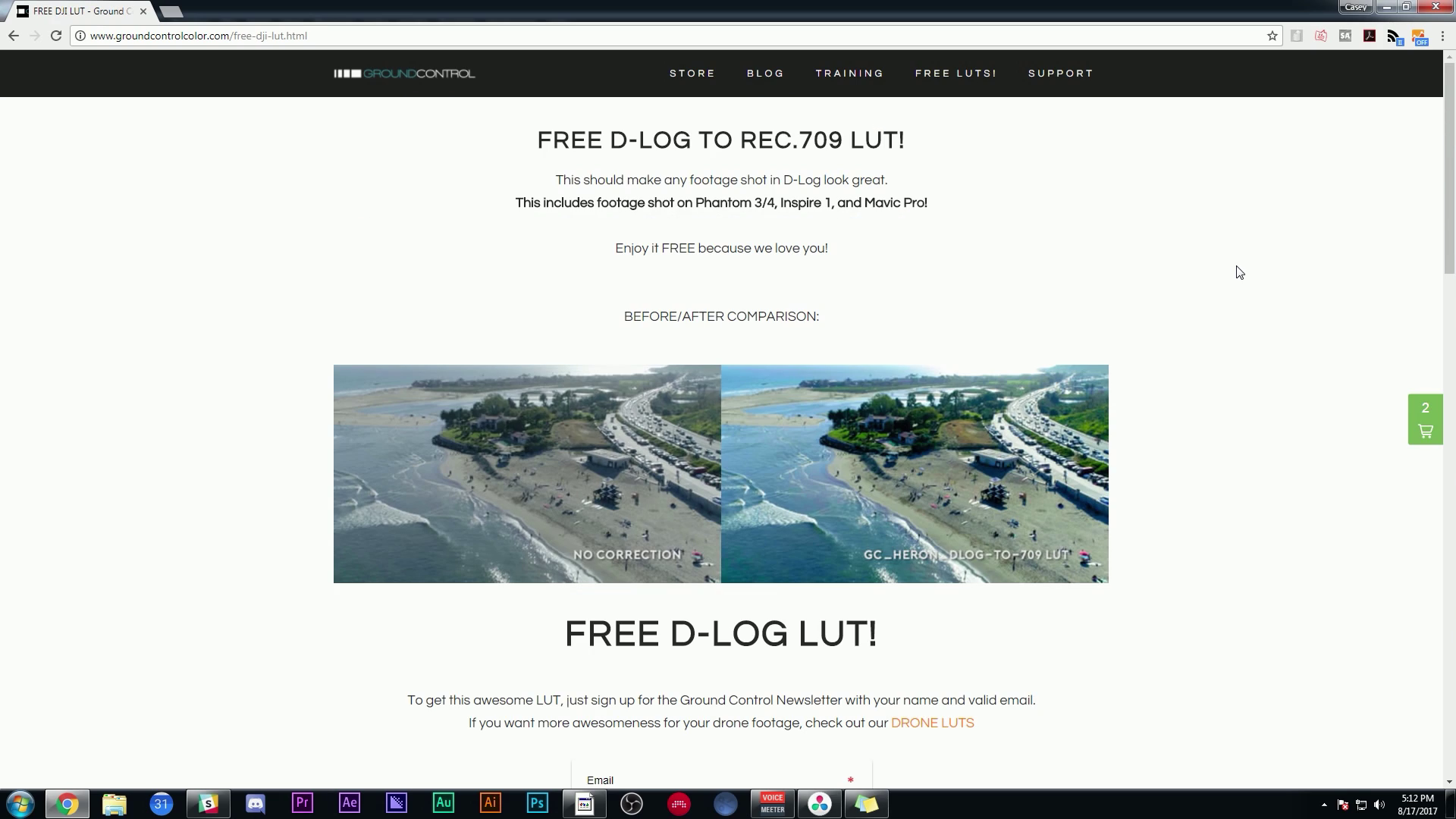
{"action": "left_click", "coordinate": [948, 74]}
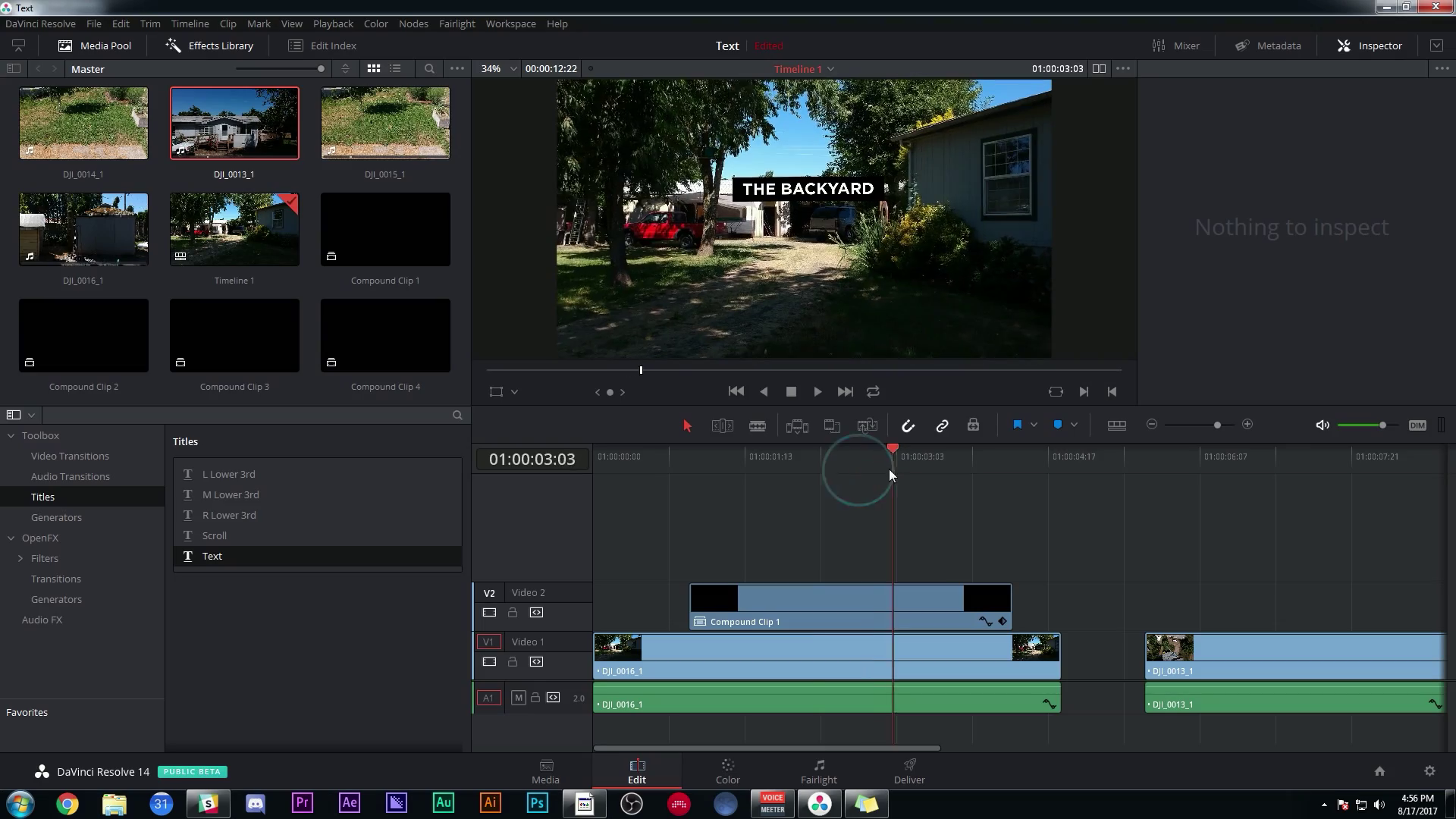
- Scrub through the edit to the aerial DJI_0013_1 shot
{"action": "left_click_drag", "start_coordinate": [888, 468], "coordinate": [822, 496]}
{"action": "left_click", "coordinate": [1297, 464]}
{"action": "left_click_drag", "start_coordinate": [826, 747], "coordinate": [1021, 743]}
{"action": "left_click_drag", "start_coordinate": [774, 462], "coordinate": [804, 493]}
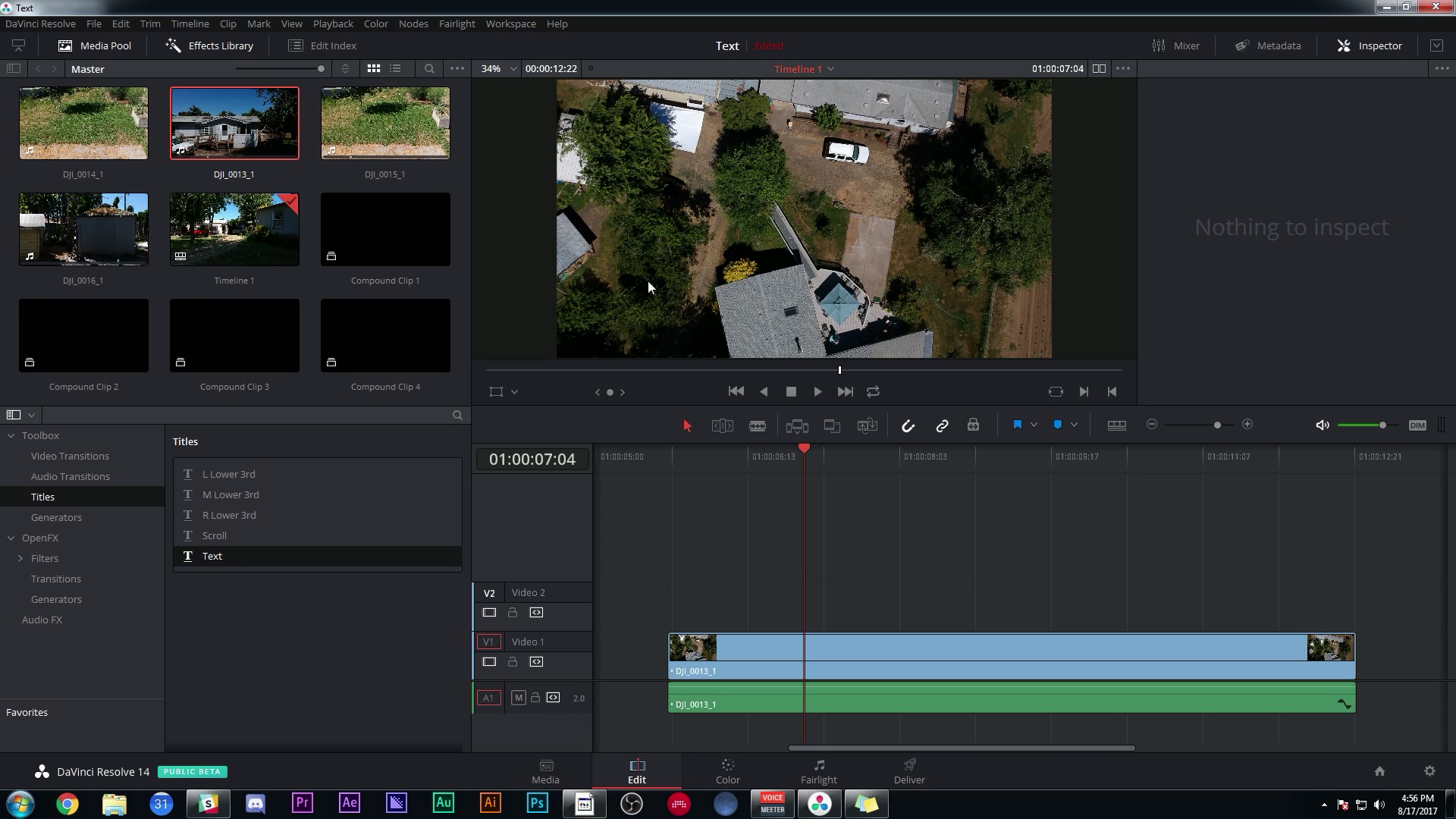
{"action": "left_click_drag", "start_coordinate": [831, 748], "coordinate": [748, 746]}
{"action": "left_click_drag", "start_coordinate": [626, 465], "coordinate": [666, 458]}
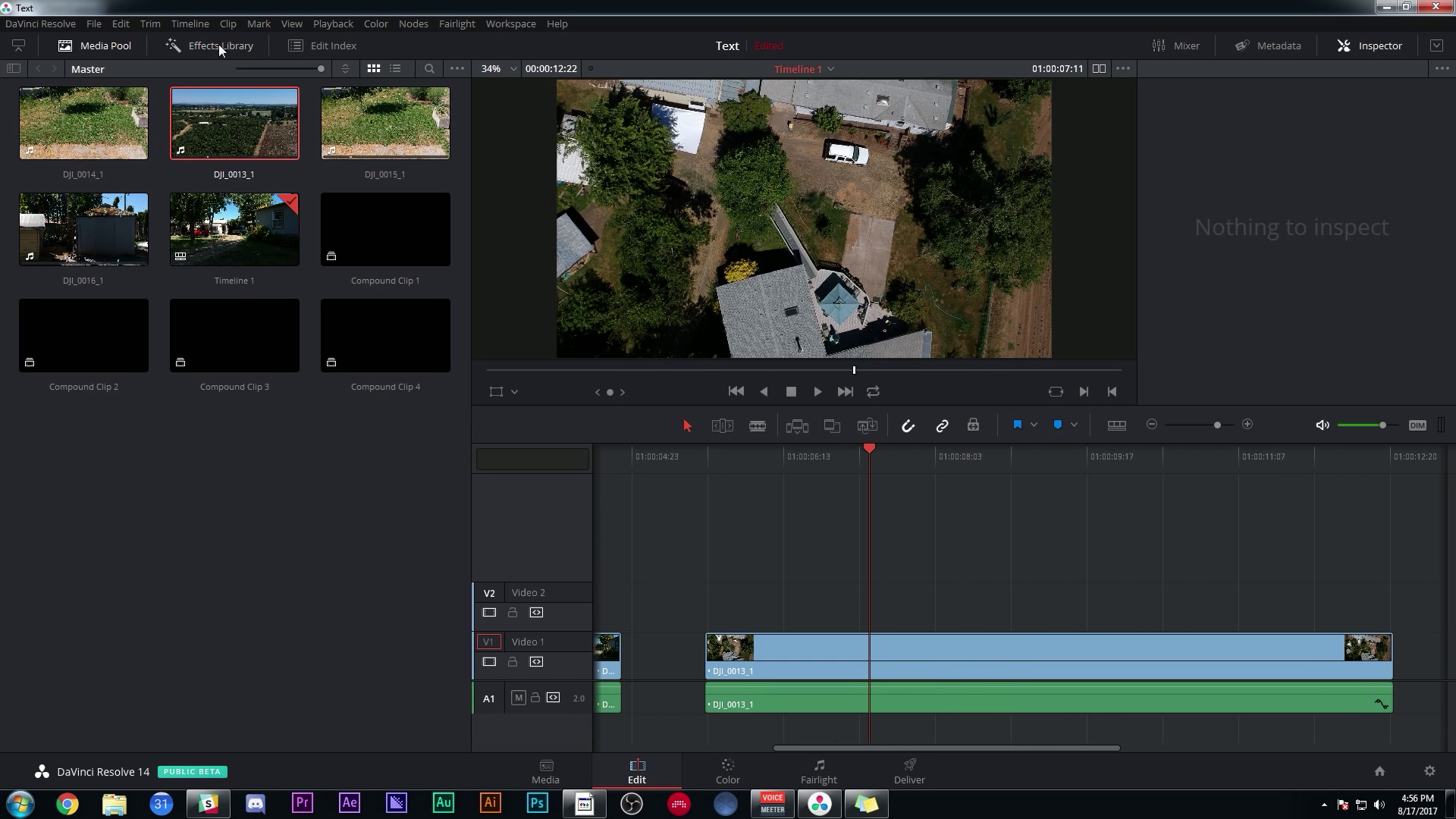
- Place a Text title on V2 above DJI_0013_1 and stretch it to the clip's end
{"action": "left_click", "coordinate": [218, 44]}
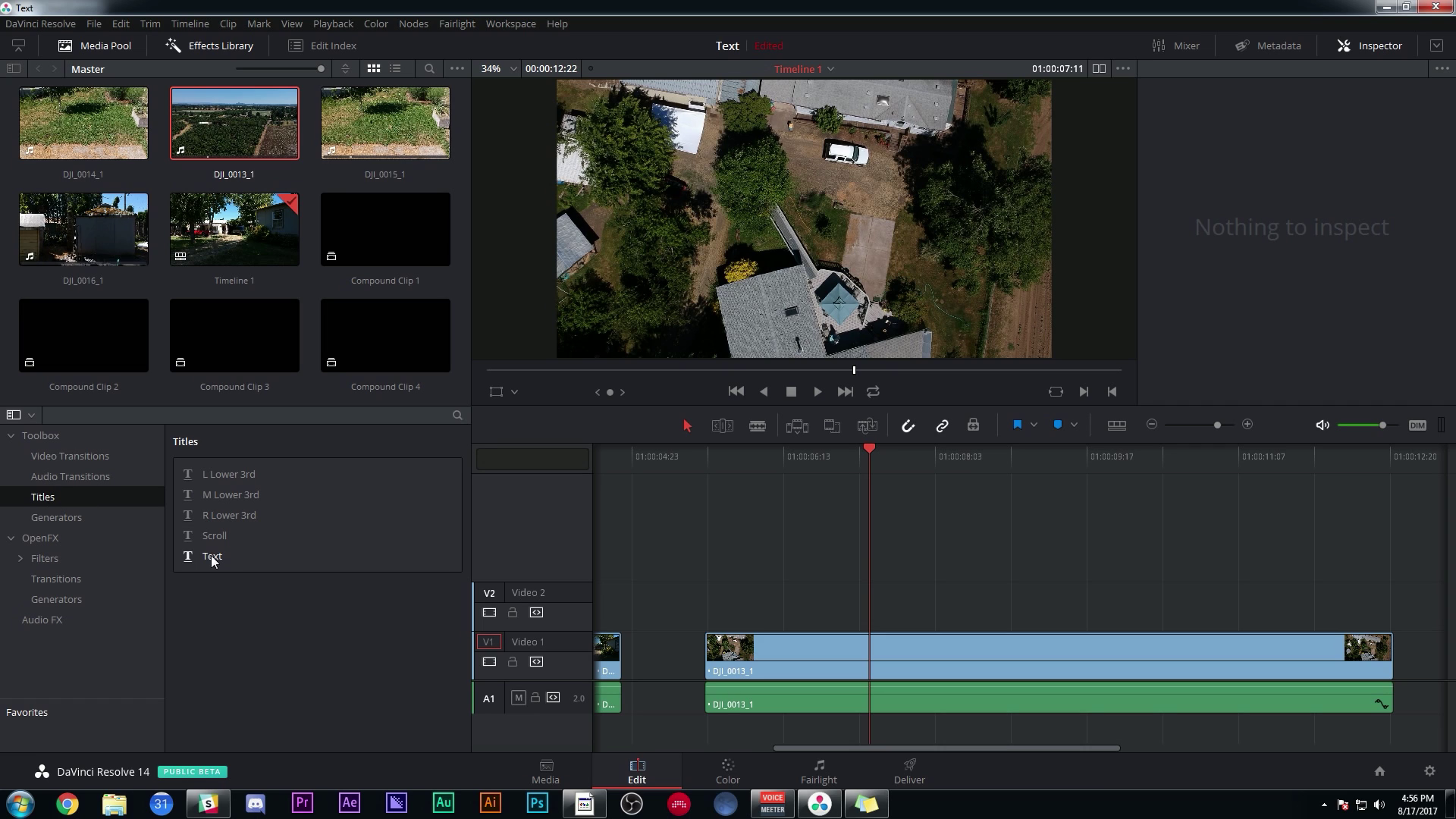
{"action": "left_click_drag", "start_coordinate": [209, 556], "coordinate": [716, 607]}
{"action": "key", "text": "Down"}
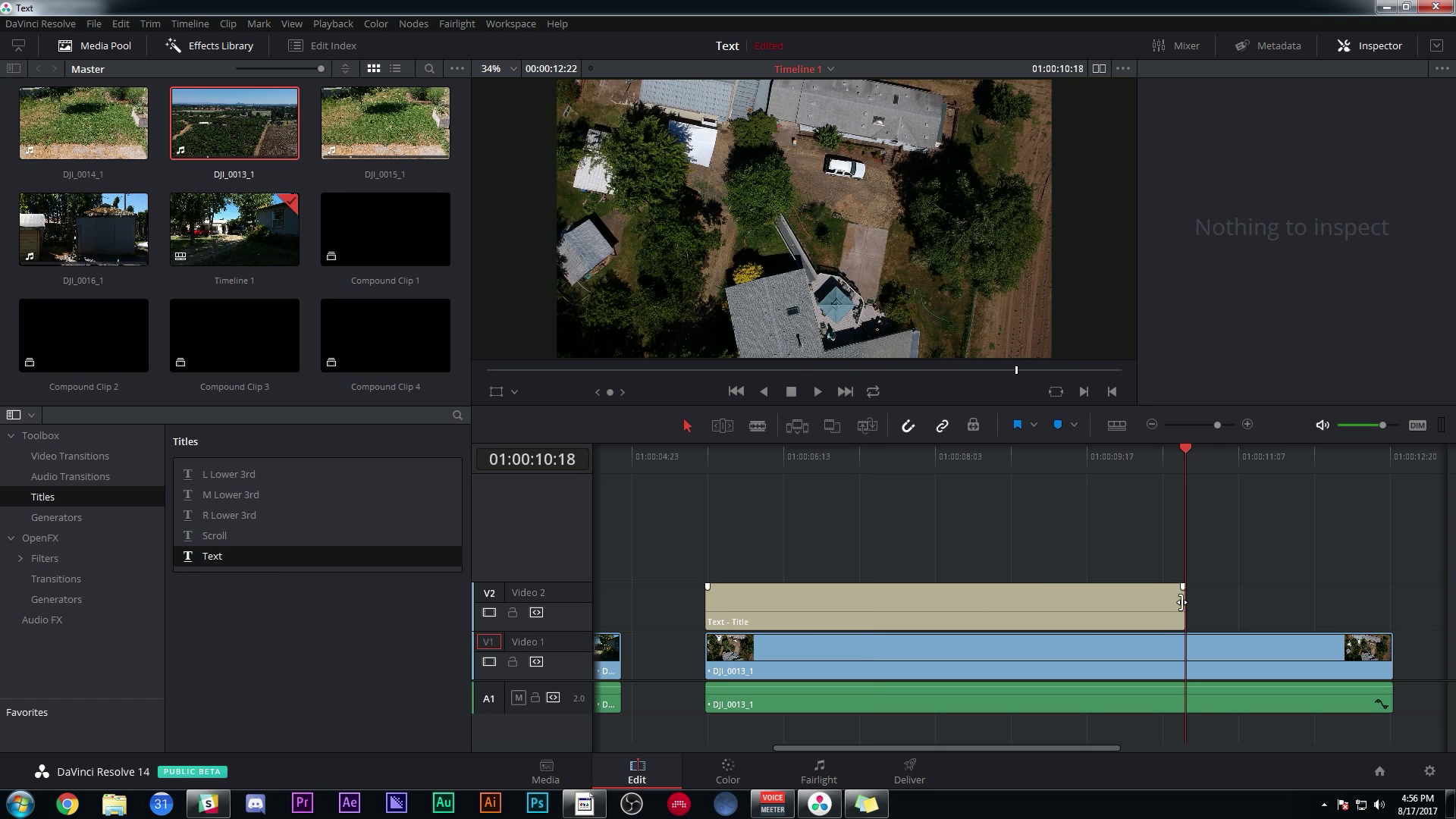
{"action": "left_click_drag", "start_coordinate": [1181, 603], "coordinate": [1392, 603]}
- Replace the title text with 'ABOVE THE FARM' and set its font to Gotham Bold
{"action": "left_click", "coordinate": [896, 593]}
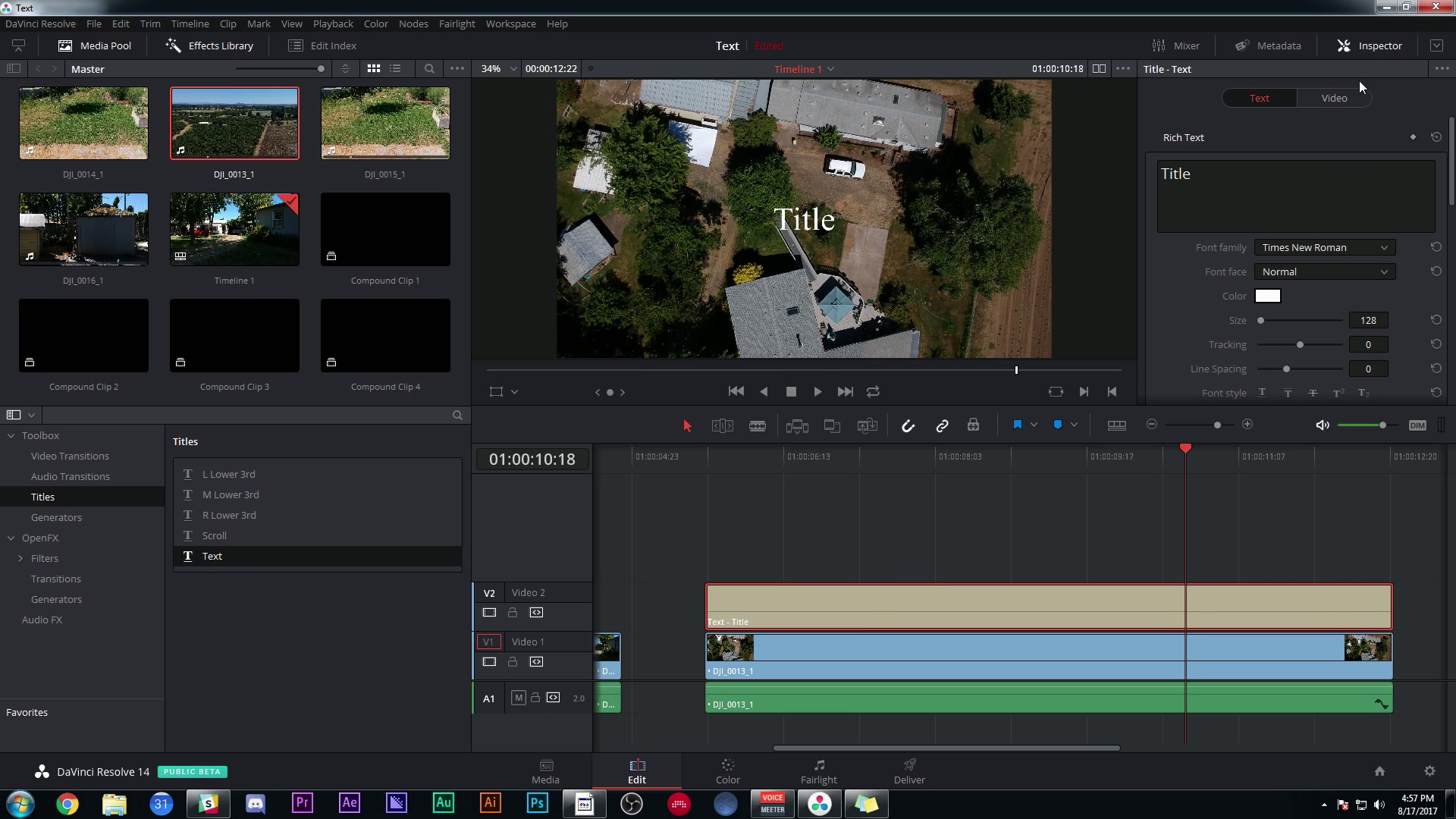
{"action": "left_click", "coordinate": [1230, 176]}
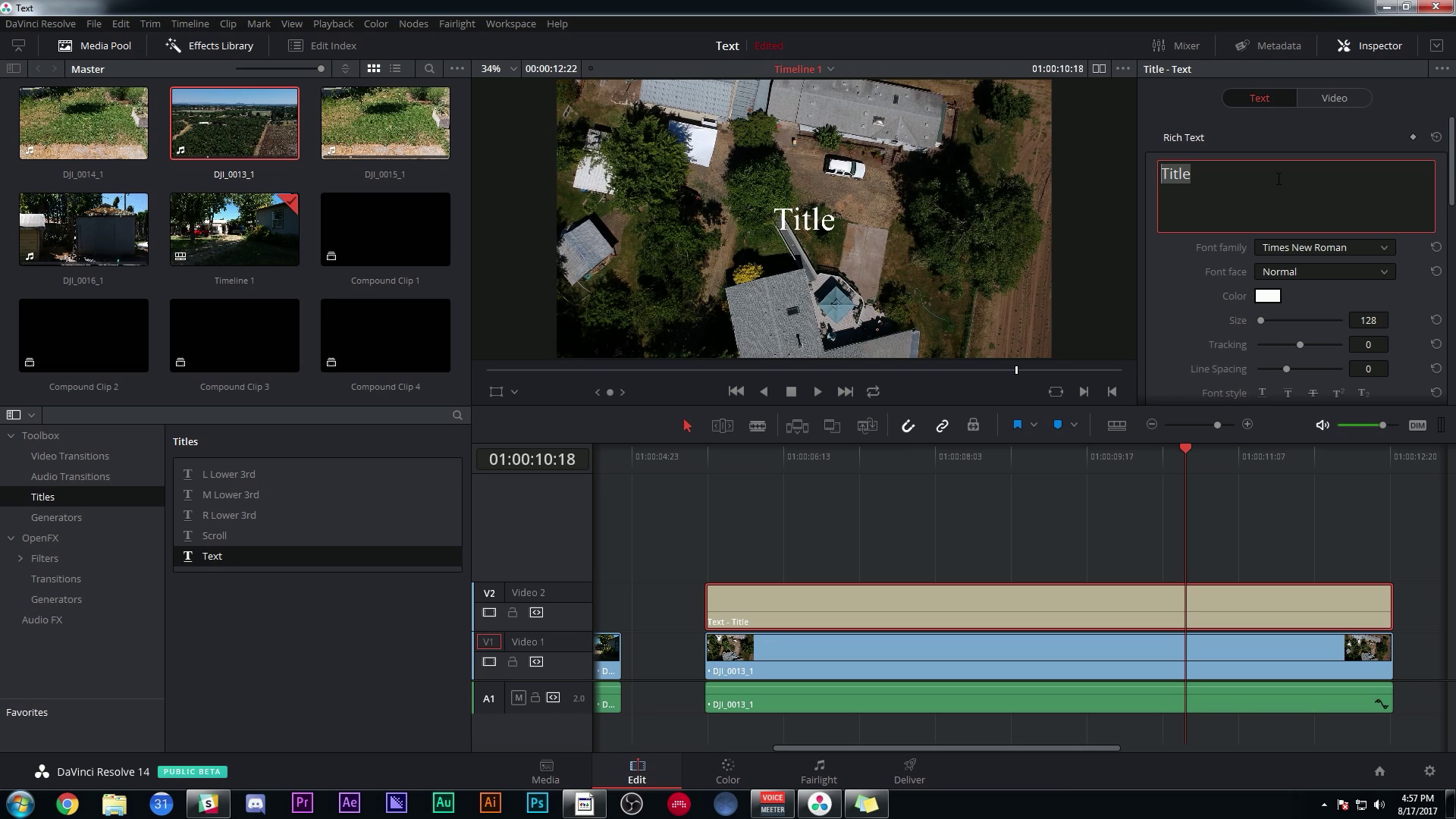
{"action": "type", "text": "ABOVE THE "}
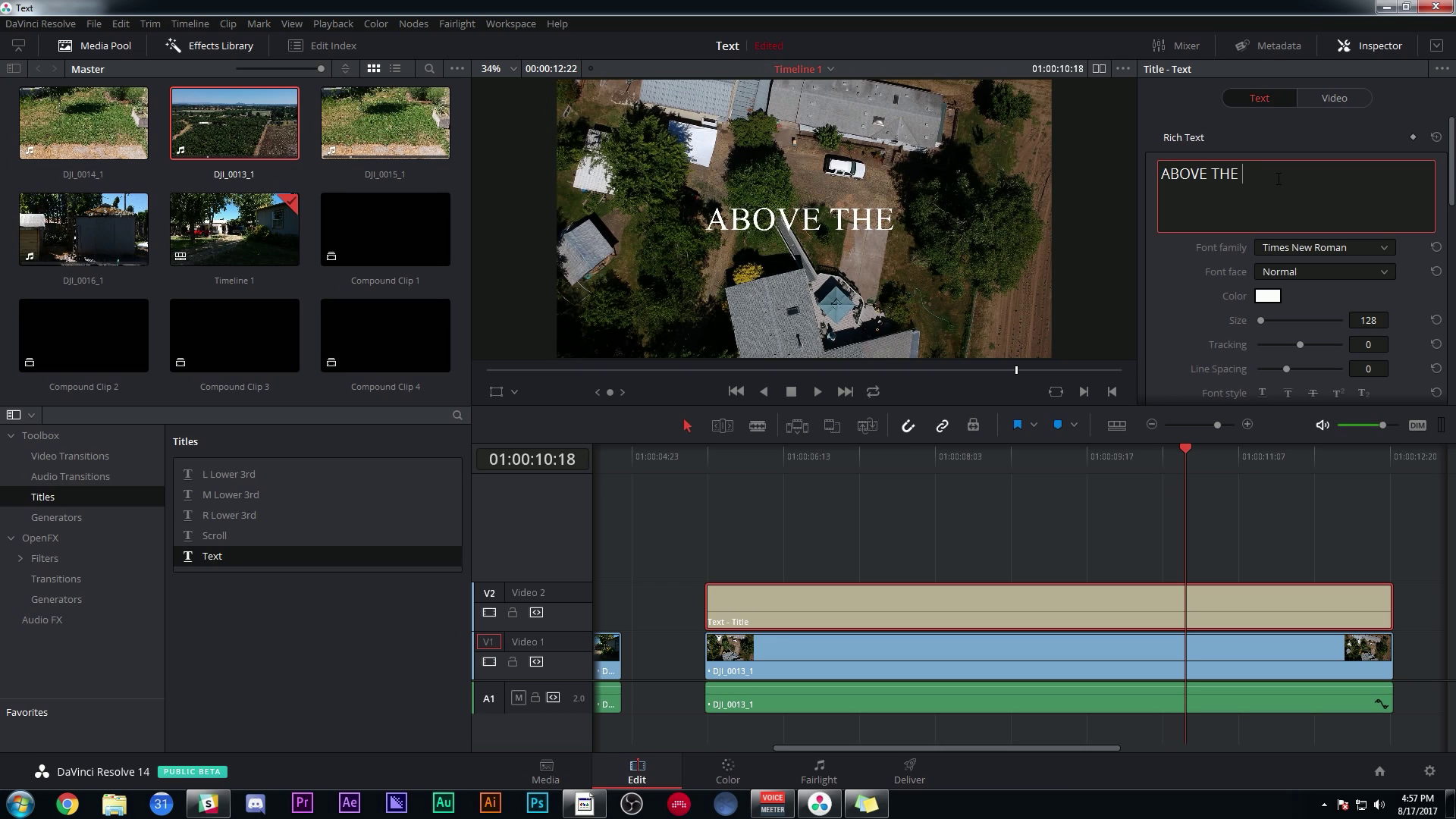
{"action": "type", "text": "FARM"}
{"action": "left_click", "coordinate": [1324, 247]}
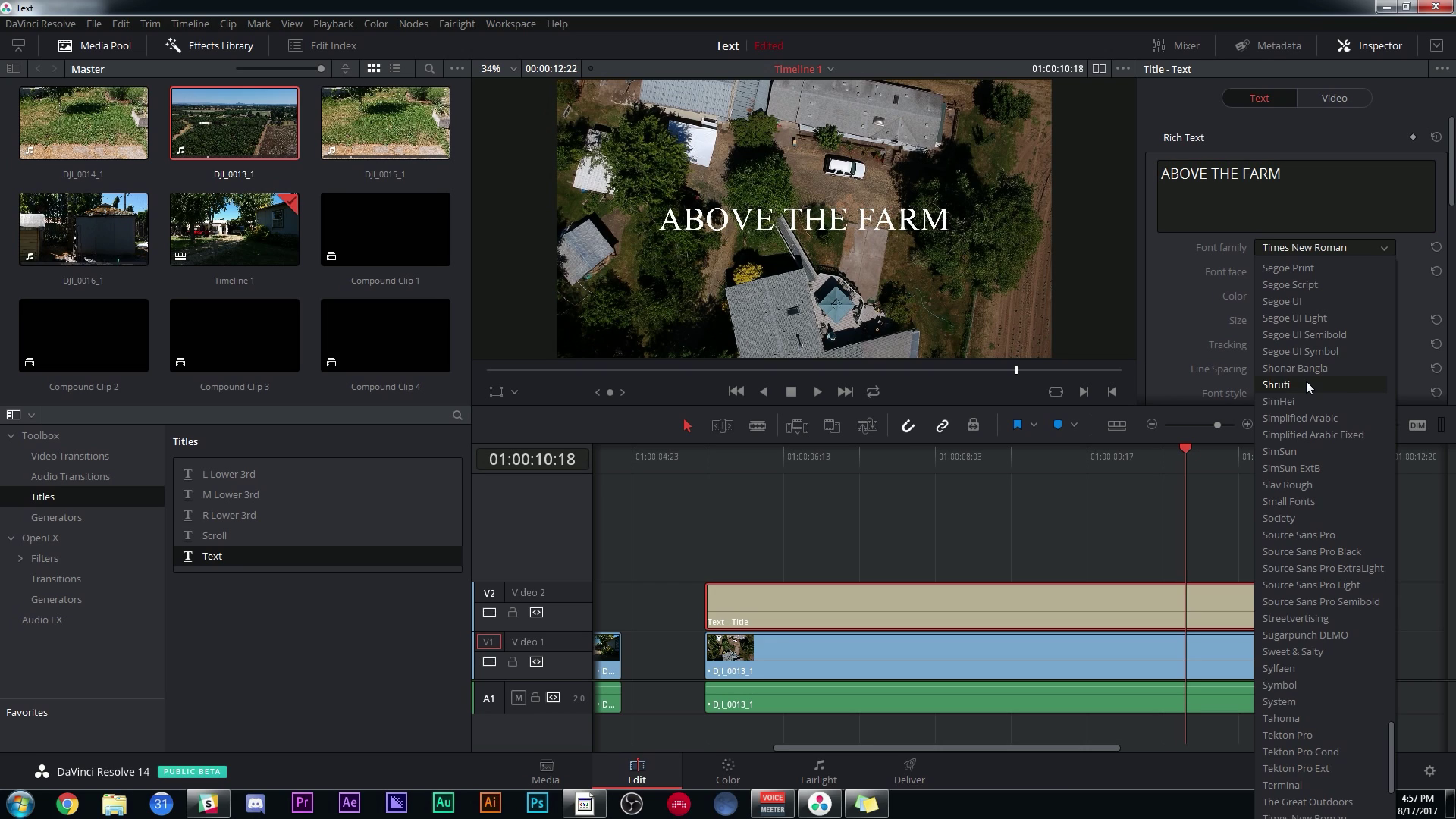
{"action": "left_click", "coordinate": [1297, 401]}
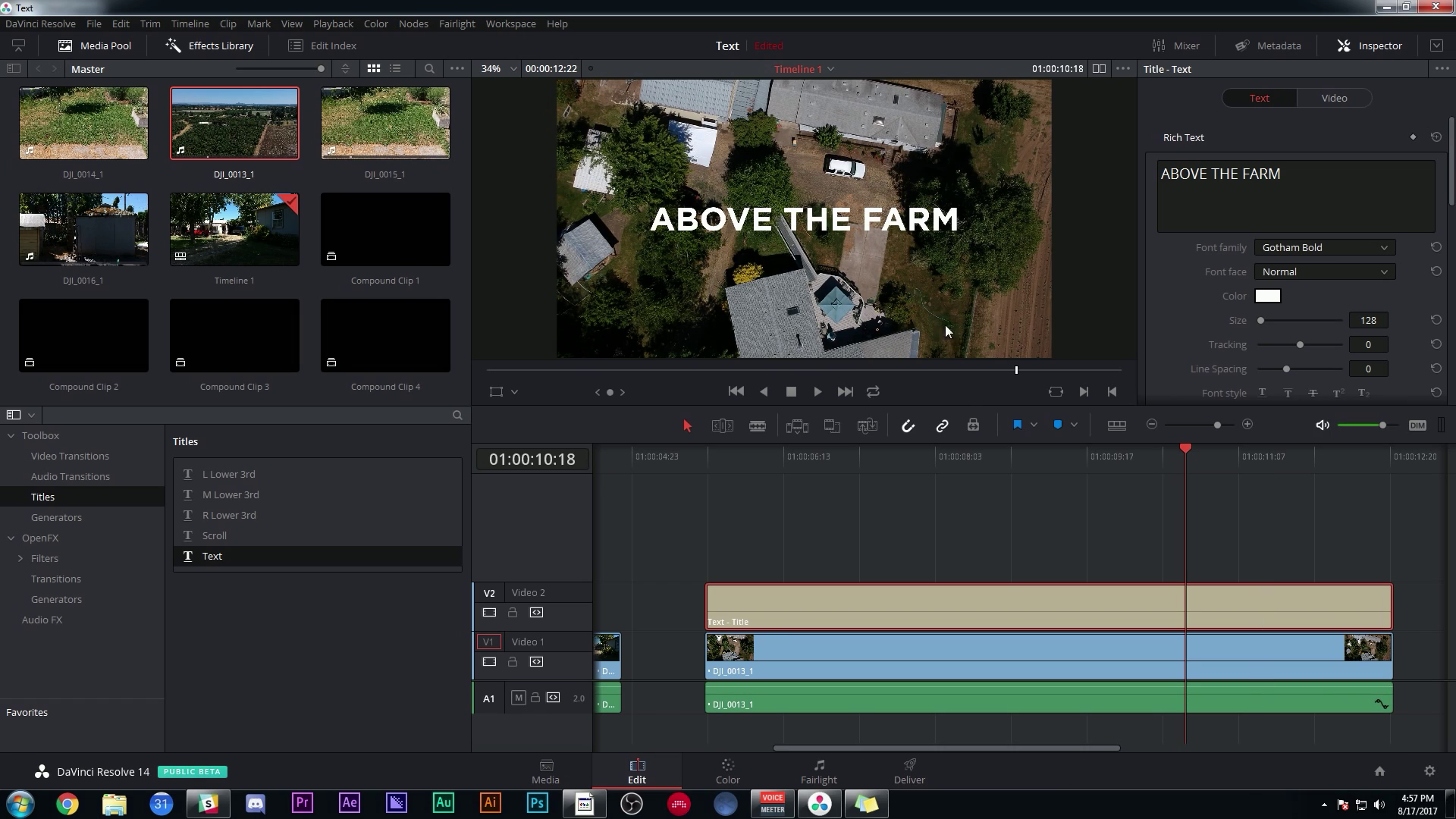
{"action": "left_click", "coordinate": [949, 579]}
{"action": "left_click", "coordinate": [946, 601]}
{"action": "left_click", "coordinate": [721, 775]}
{"action": "left_click", "coordinate": [68, 393]}
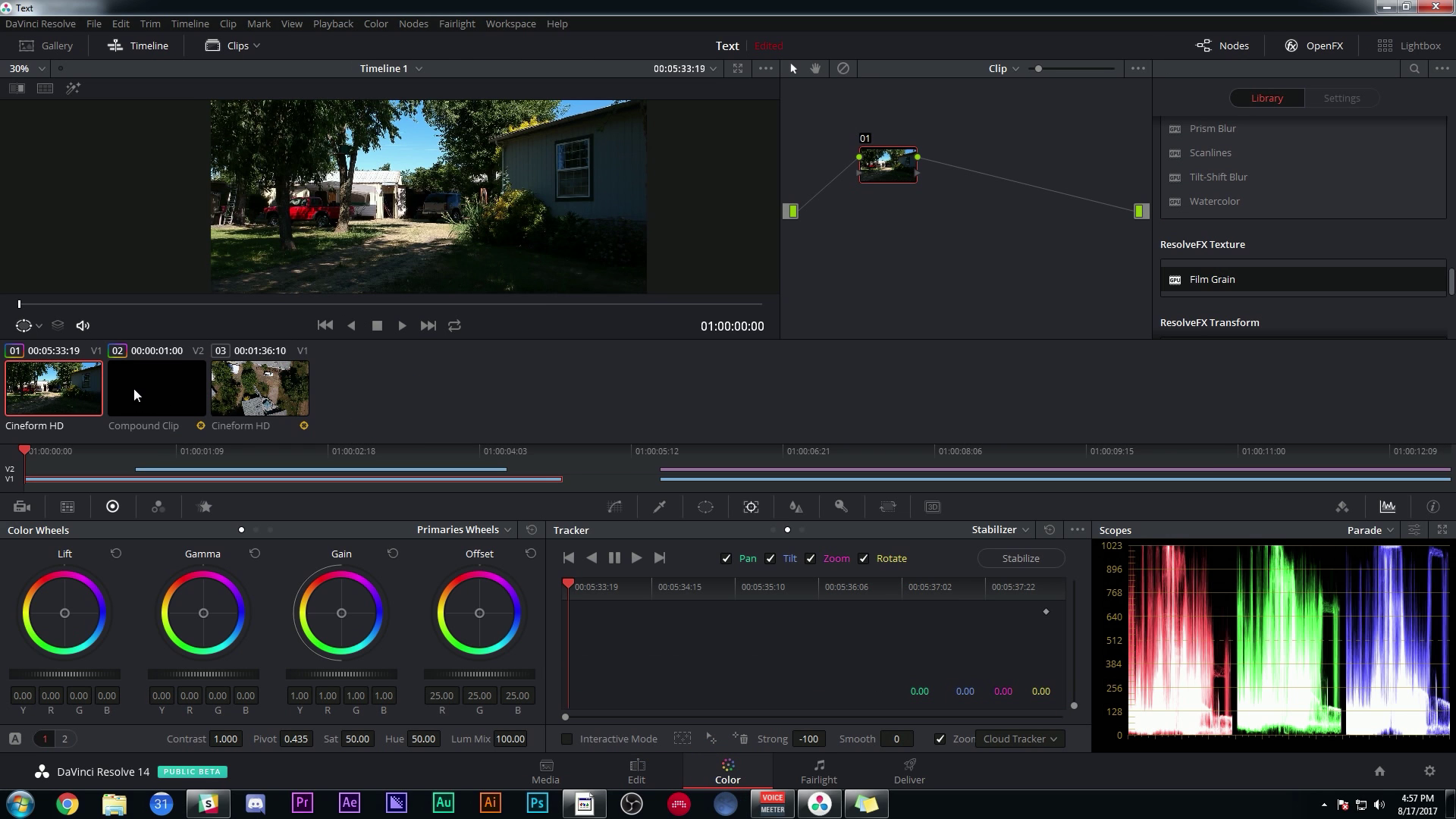
{"action": "left_click", "coordinate": [155, 389]}
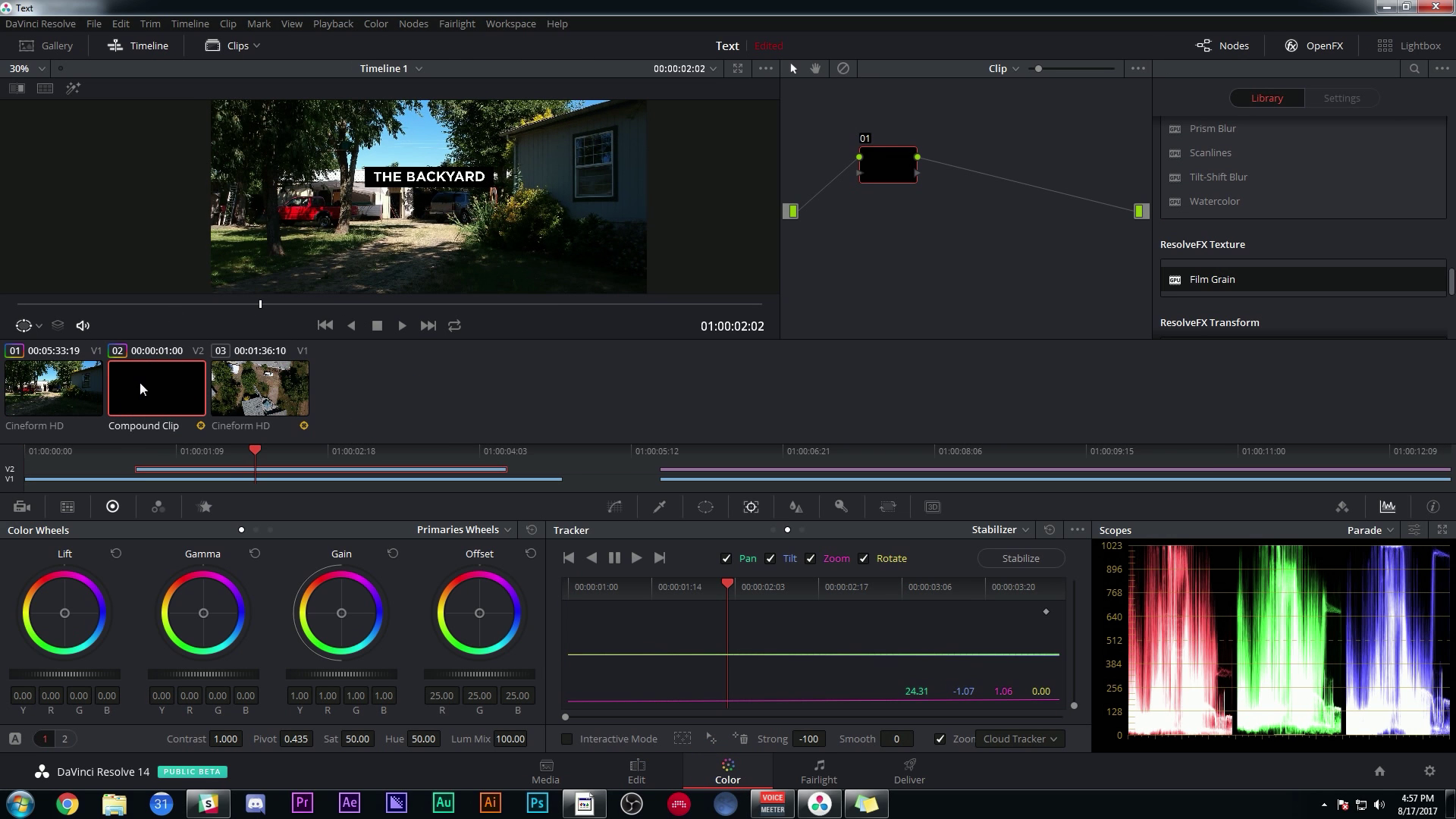
{"action": "left_click", "coordinate": [270, 393]}
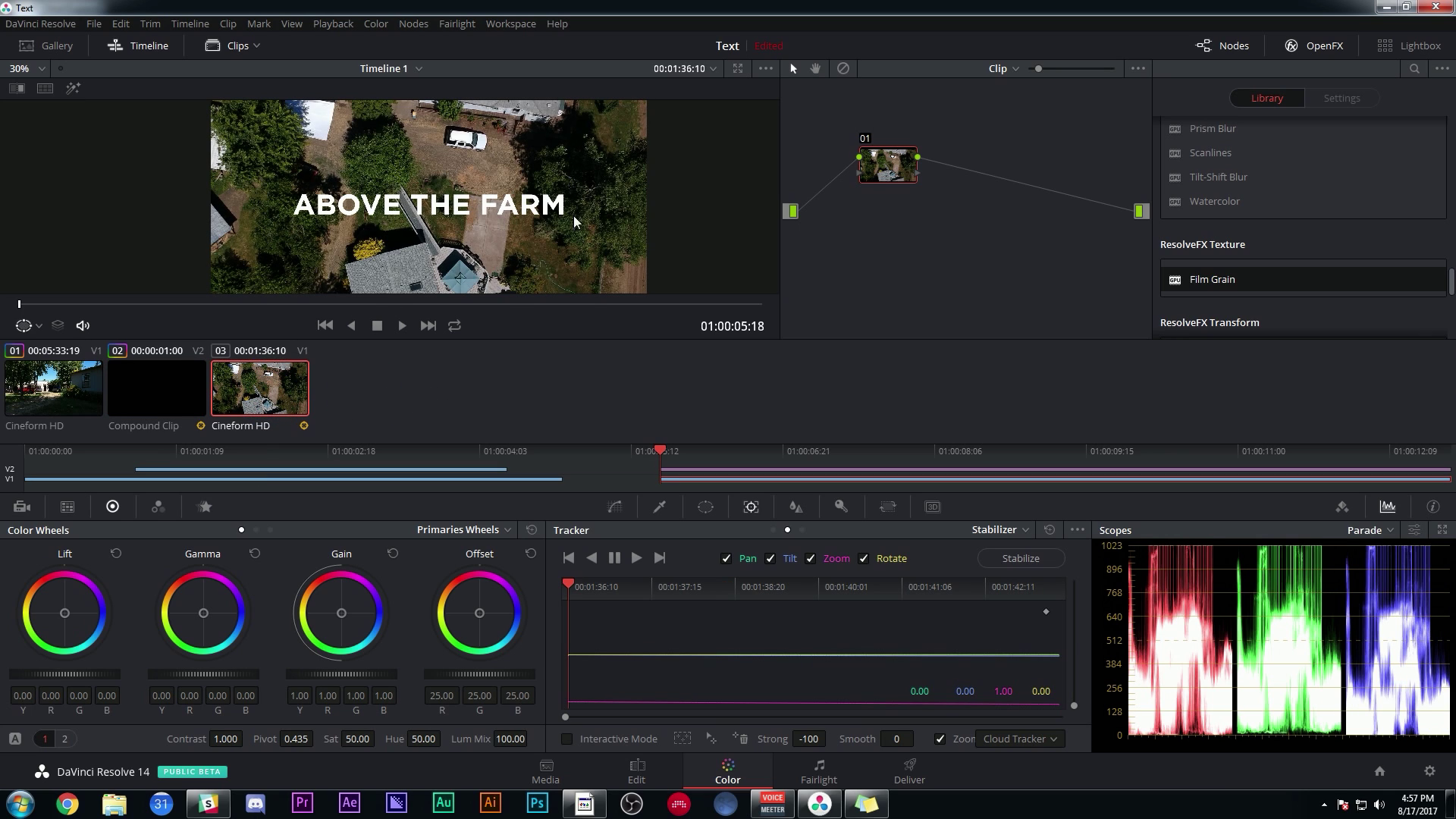
{"action": "key", "text": "shift+4"}
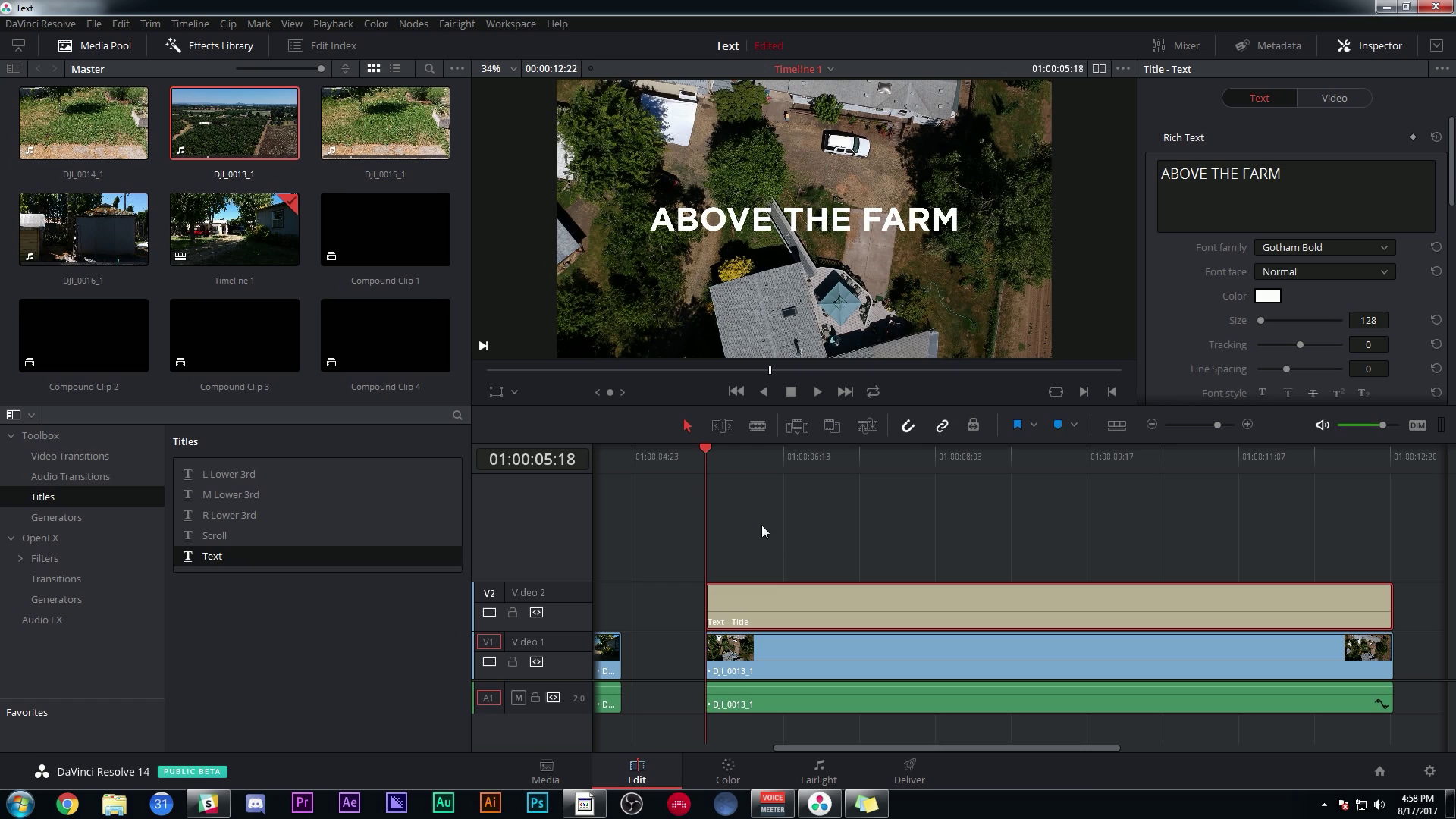
- Convert the Text - Title clip into a new compound clip and check it on the Color page
{"action": "right_click", "coordinate": [786, 591]}
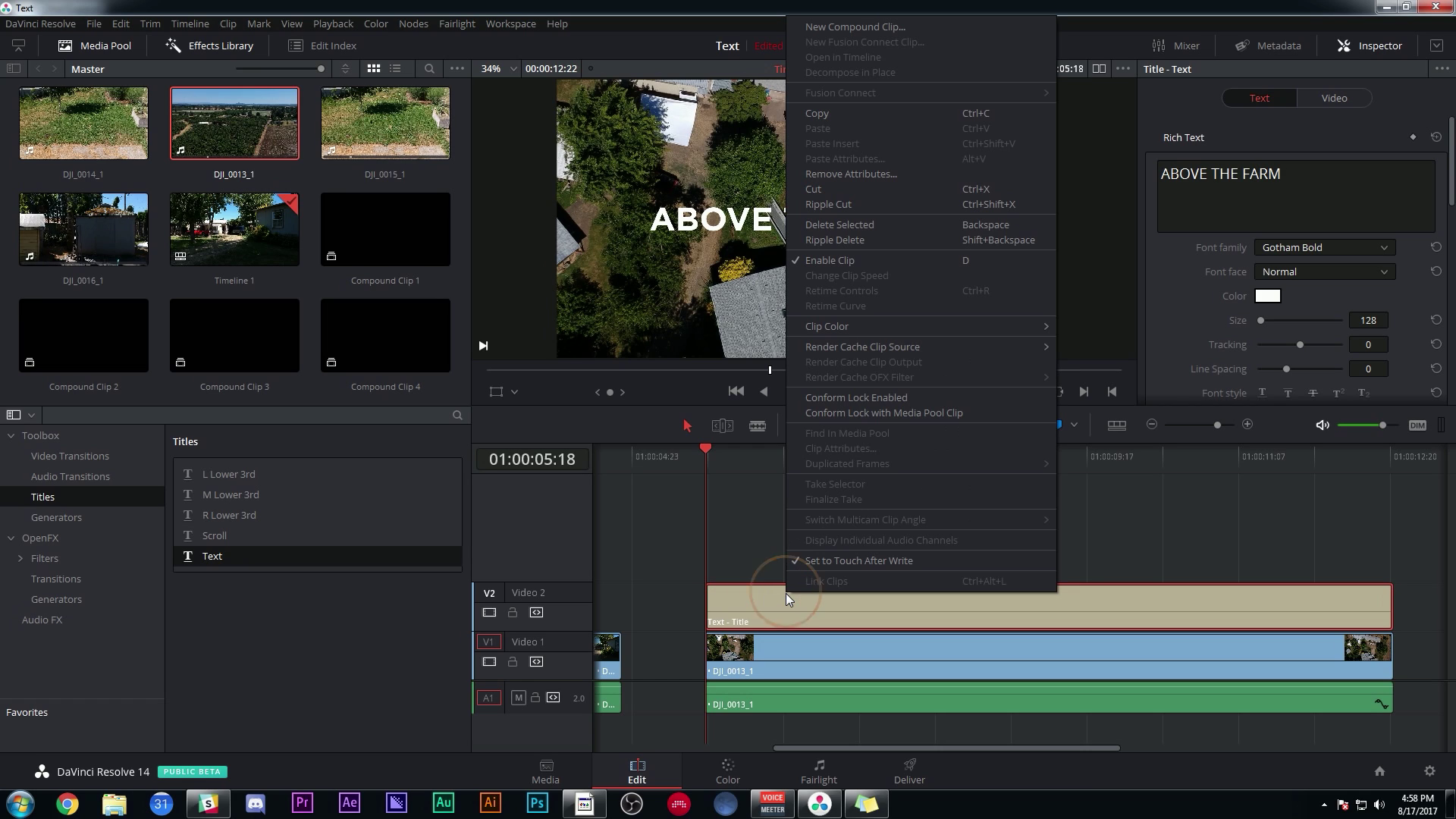
{"action": "left_click", "coordinate": [908, 28]}
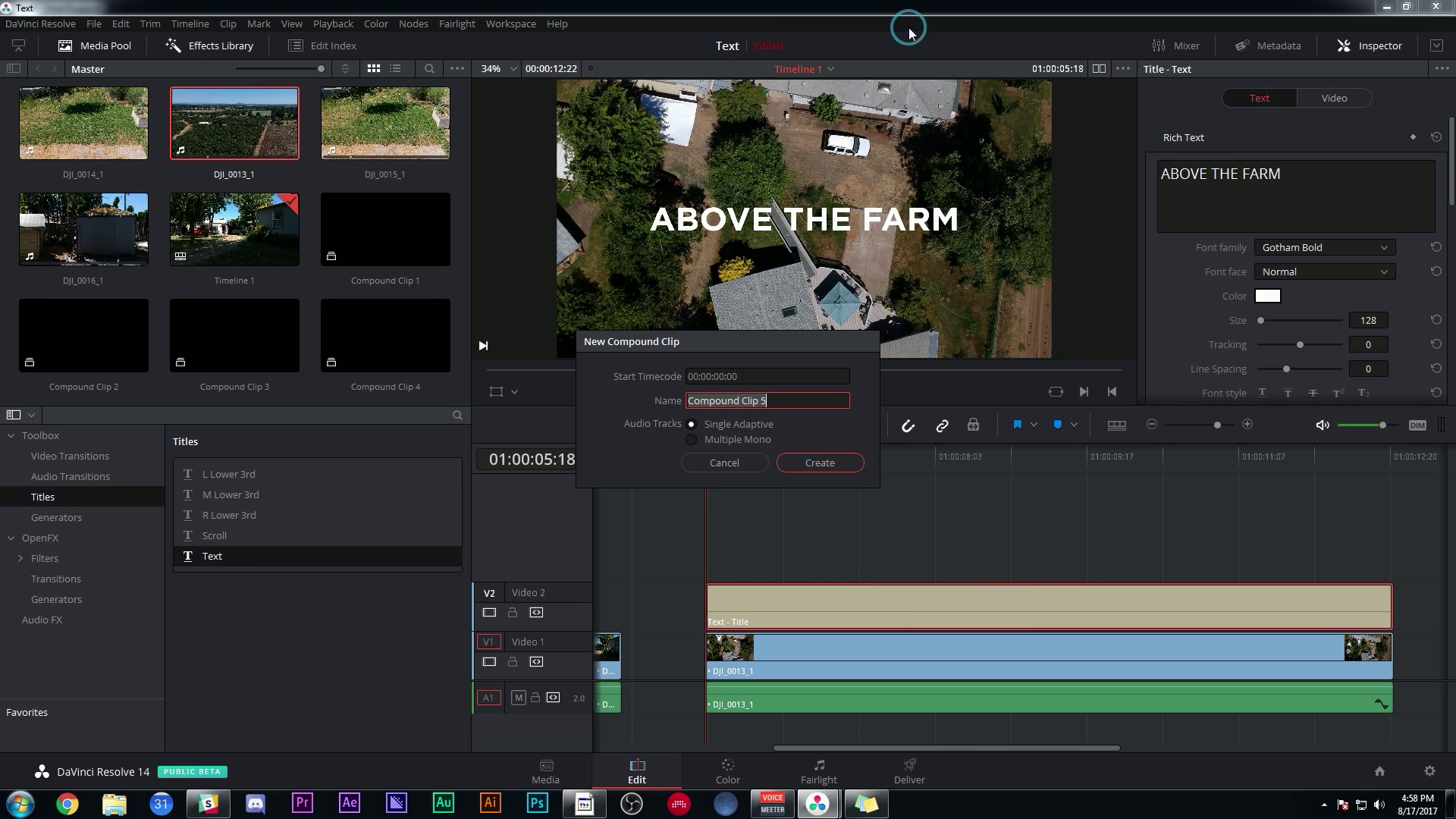
{"action": "left_click", "coordinate": [831, 464]}
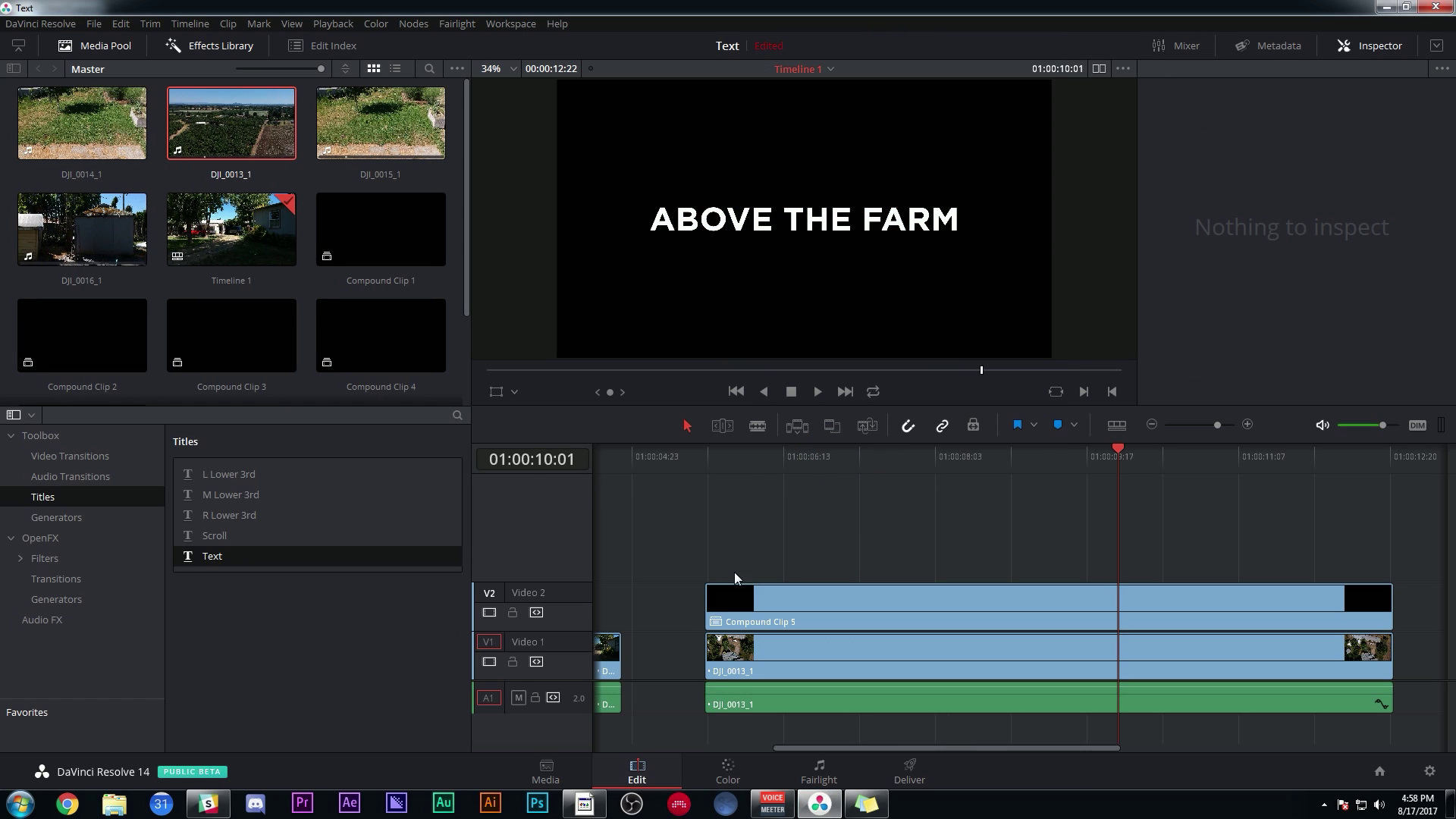
{"action": "left_click", "coordinate": [999, 590]}
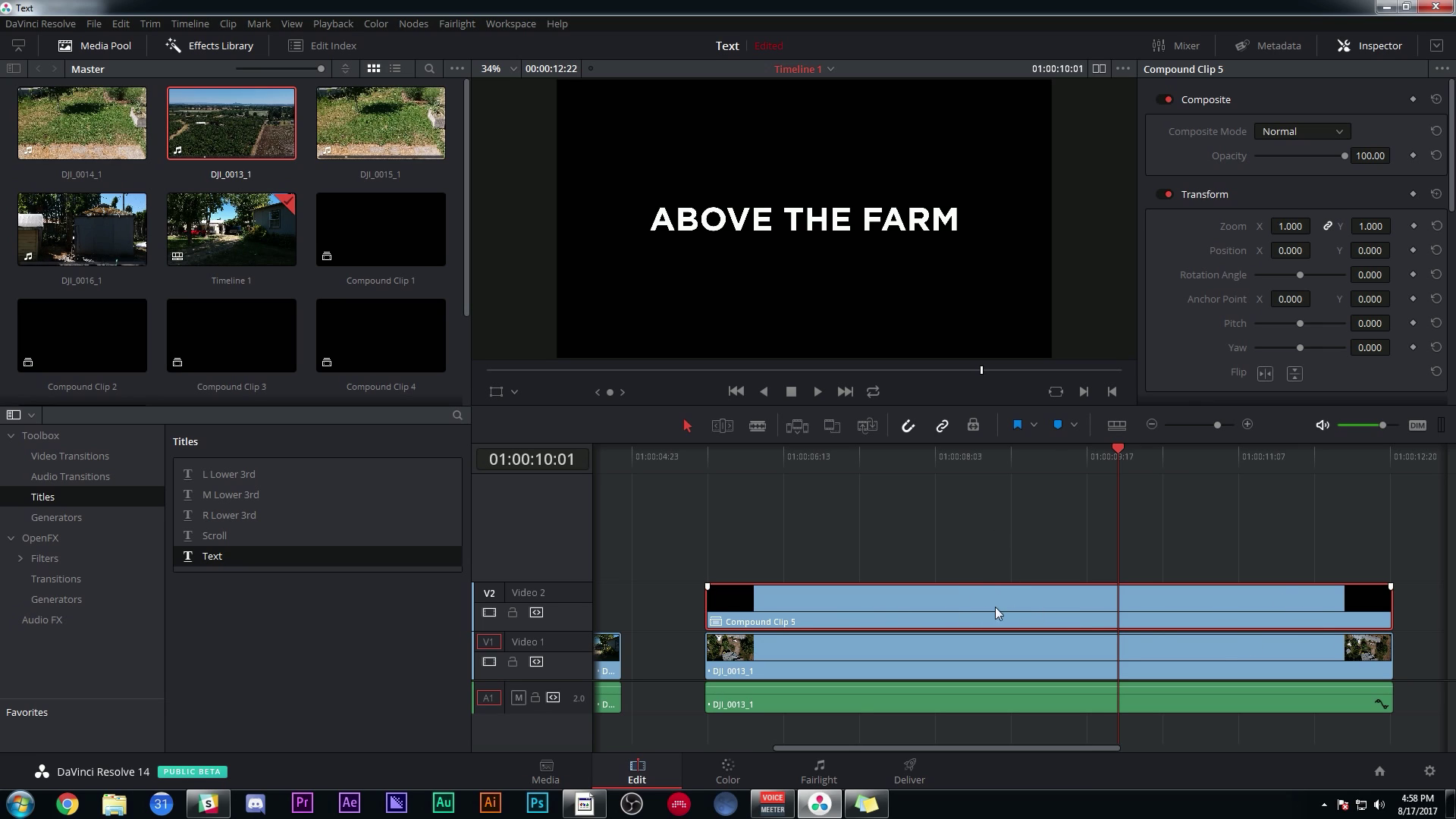
{"action": "left_click", "coordinate": [728, 770]}
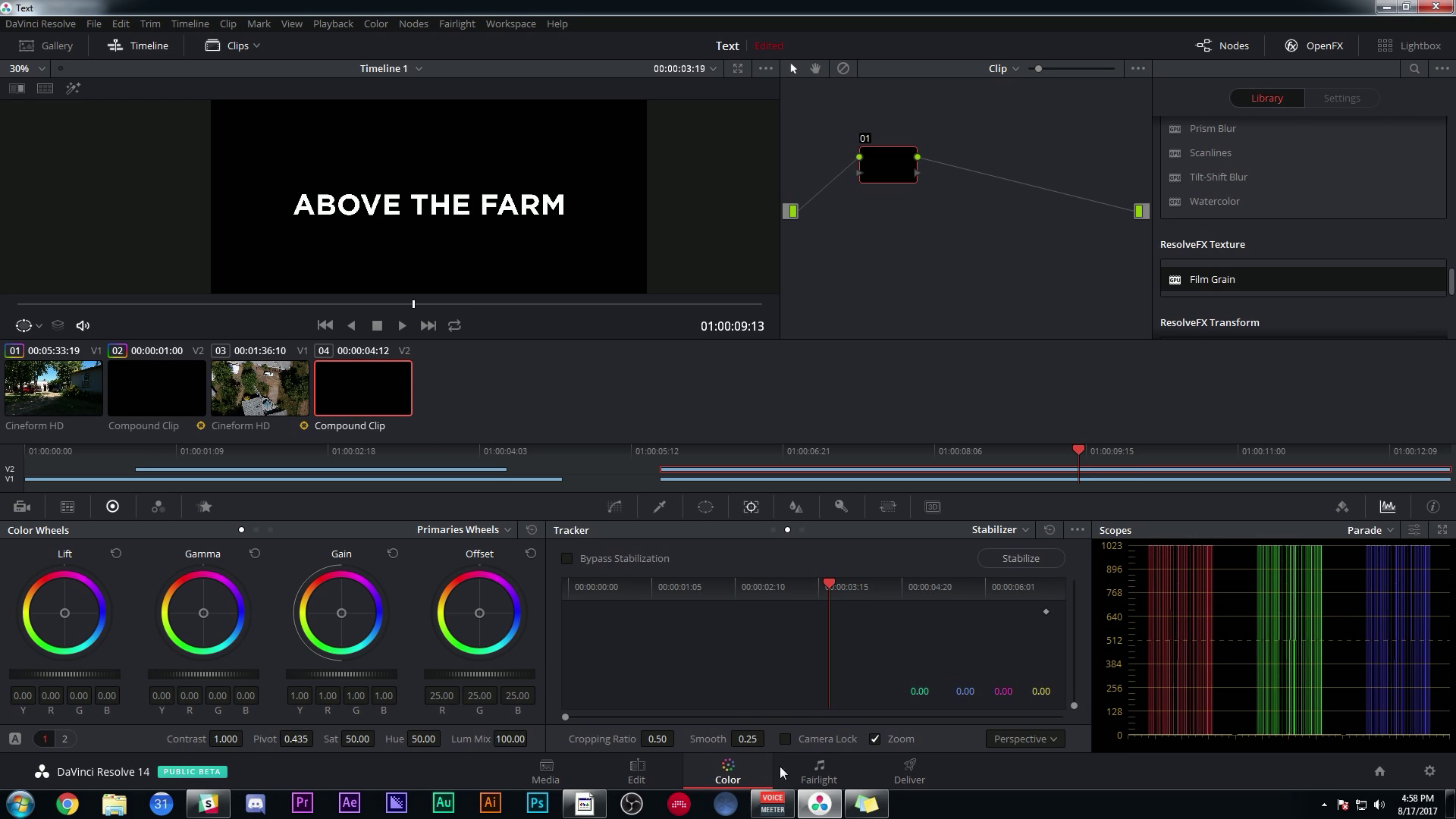
{"action": "left_click", "coordinate": [637, 771]}
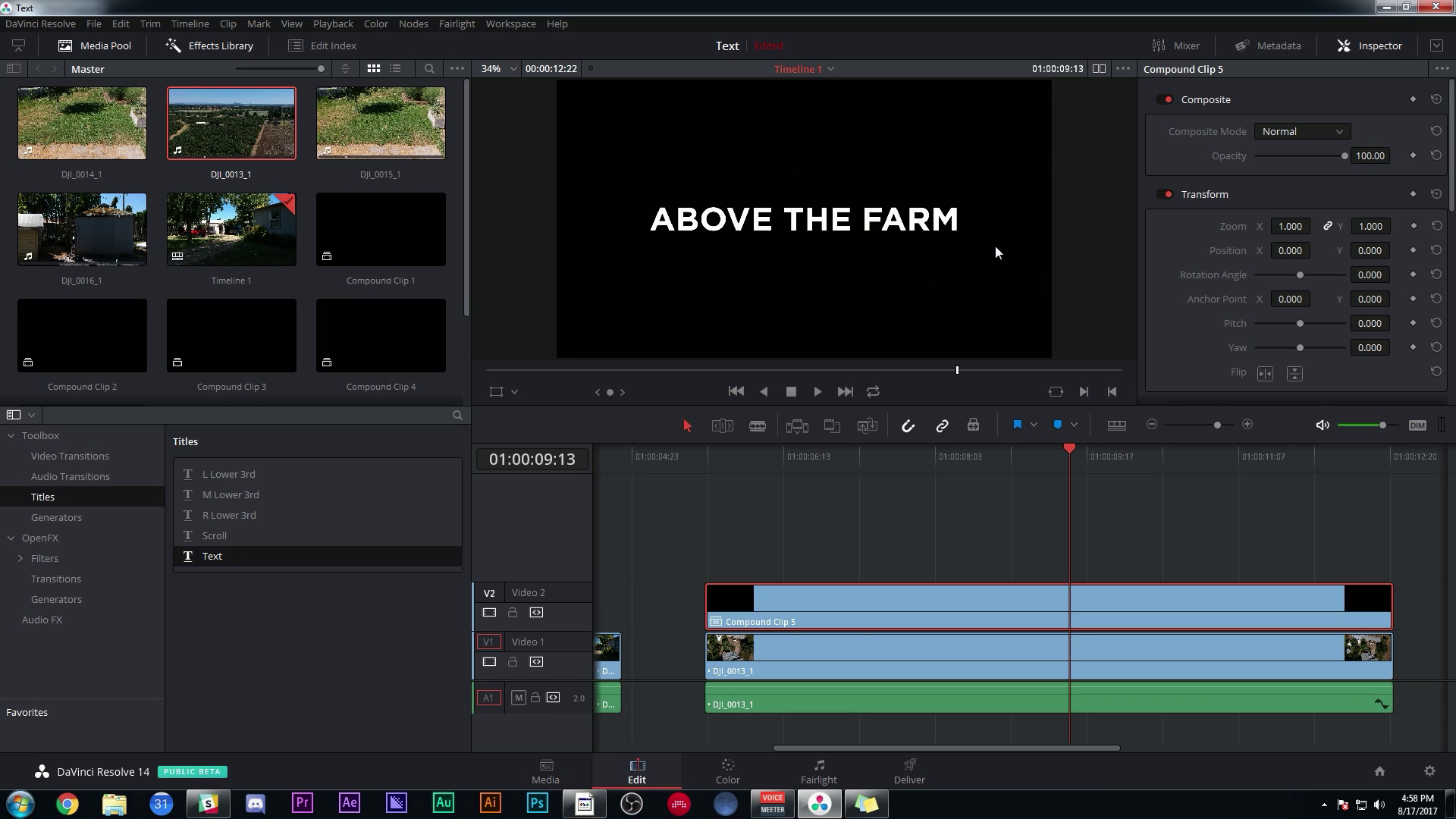
- Set Composite Mode to Add and crop left, right and top to a black box around the title
{"action": "left_click", "coordinate": [1281, 131]}
{"action": "left_click", "coordinate": [1315, 181]}
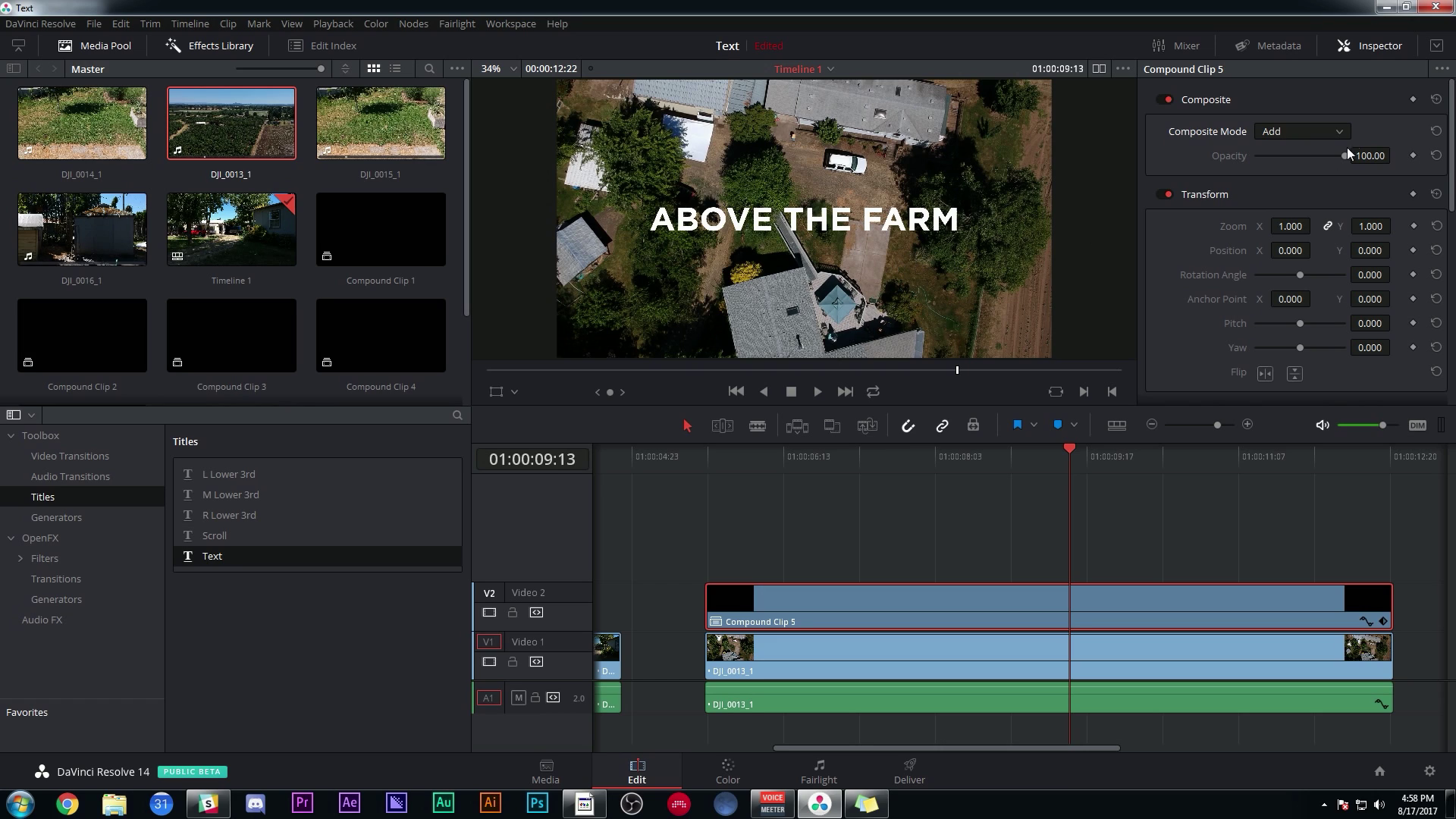
{"action": "scroll", "coordinate": [1187, 259], "scroll_direction": "down", "scroll_amount": 5}
{"action": "left_click_drag", "start_coordinate": [1262, 255], "coordinate": [1269, 260]}
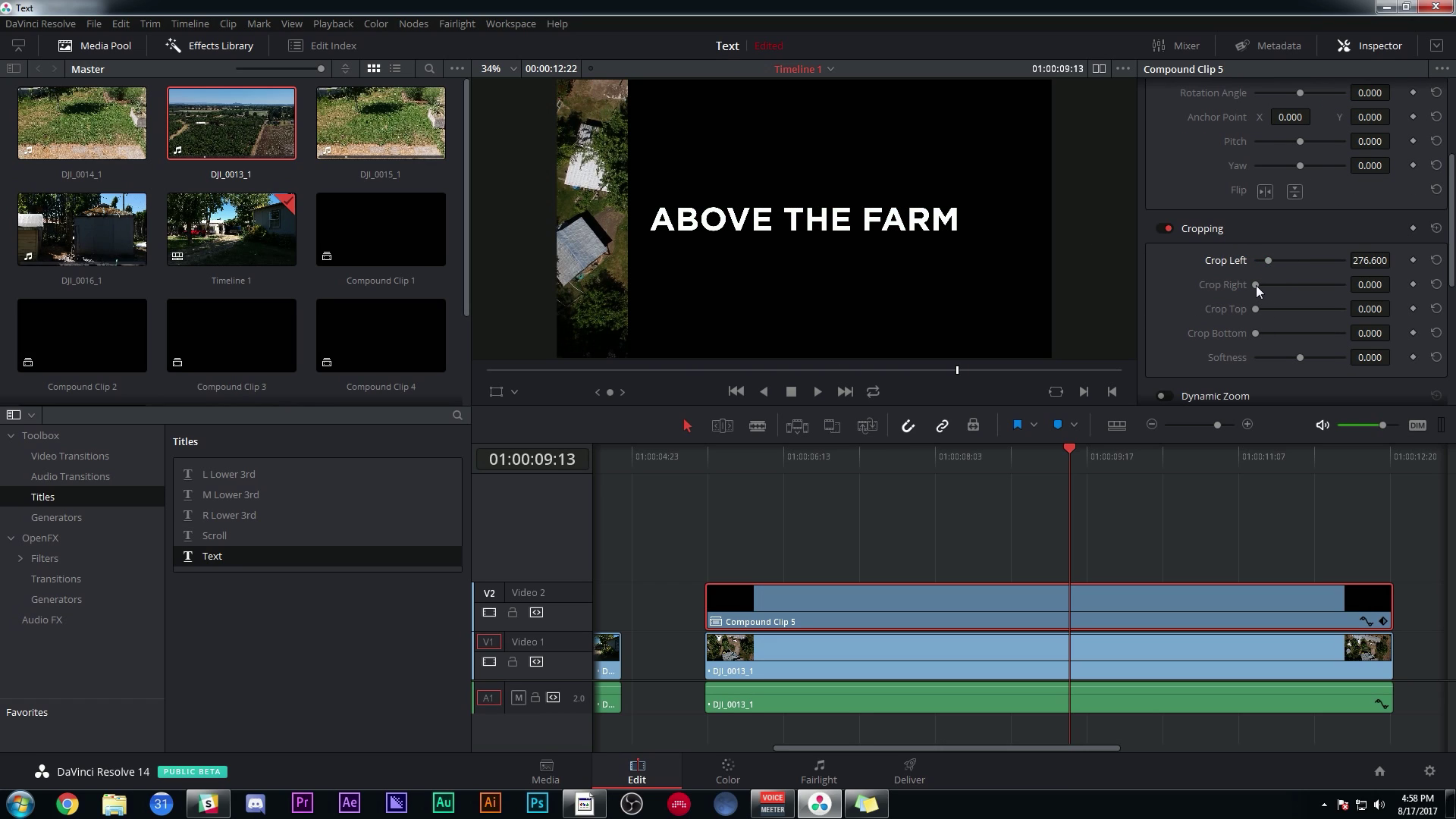
{"action": "left_click_drag", "start_coordinate": [1256, 284], "coordinate": [1268, 284]}
{"action": "mouse_move", "coordinate": [1256, 308]}
{"action": "left_mouse_down"}
{"action": "mouse_move", "coordinate": [1291, 308]}
{"action": "mouse_move", "coordinate": [1273, 329]}
{"action": "mouse_move", "coordinate": [1289, 329]}
{"action": "mouse_move", "coordinate": [1267, 286]}
{"action": "left_mouse_up"}
{"action": "mouse_move", "coordinate": [1084, 489]}
{"action": "left_mouse_down"}
{"action": "mouse_move", "coordinate": [888, 504]}
{"action": "mouse_move", "coordinate": [1150, 517]}
{"action": "mouse_move", "coordinate": [734, 516]}
{"action": "mouse_move", "coordinate": [1129, 503]}
{"action": "mouse_move", "coordinate": [958, 500]}
{"action": "mouse_move", "coordinate": [1085, 495]}
{"action": "left_mouse_up"}
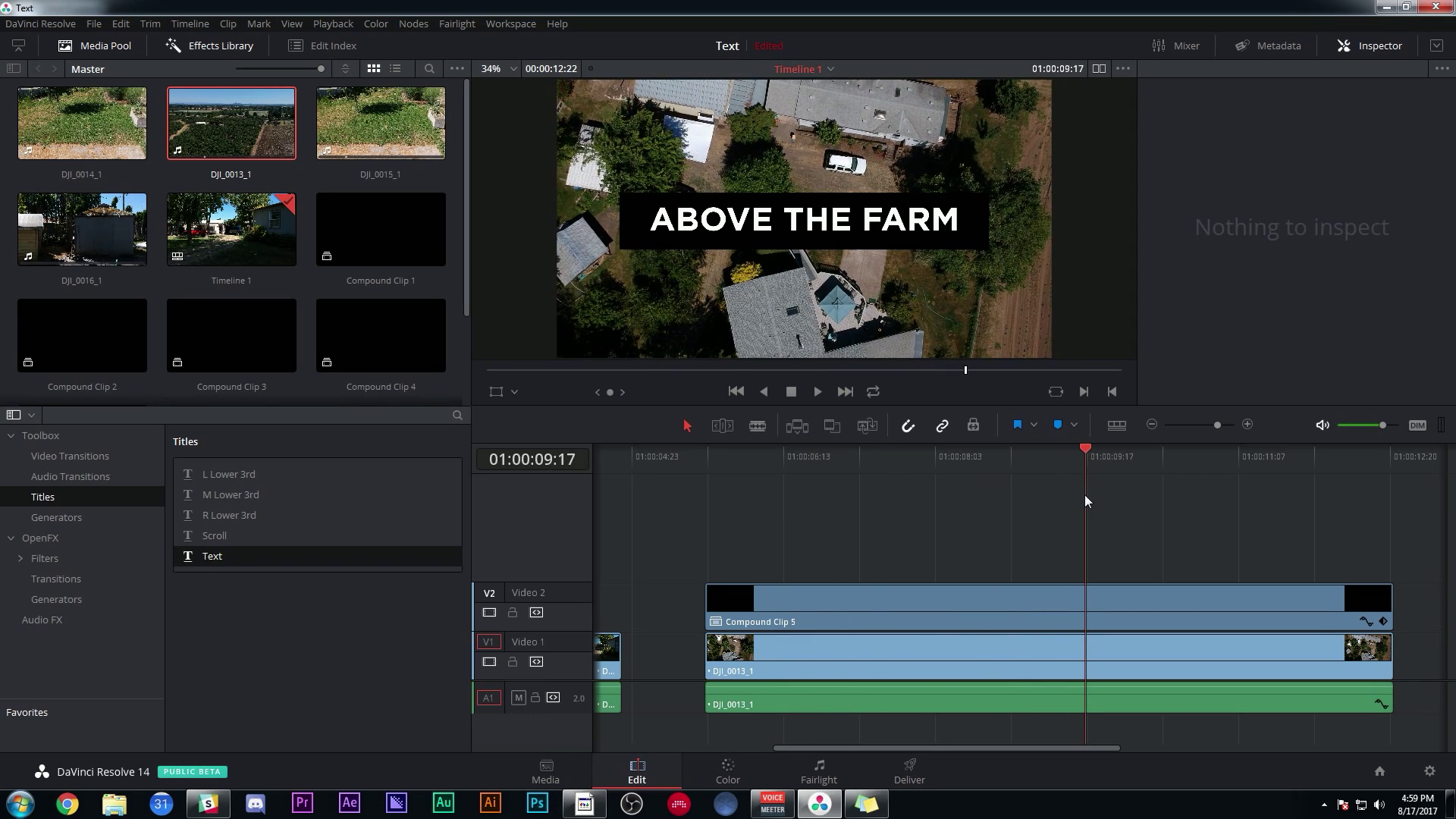
- On the Color page, select drone clip 03 at its start and show the Tracker palette
{"action": "left_click", "coordinate": [728, 770]}
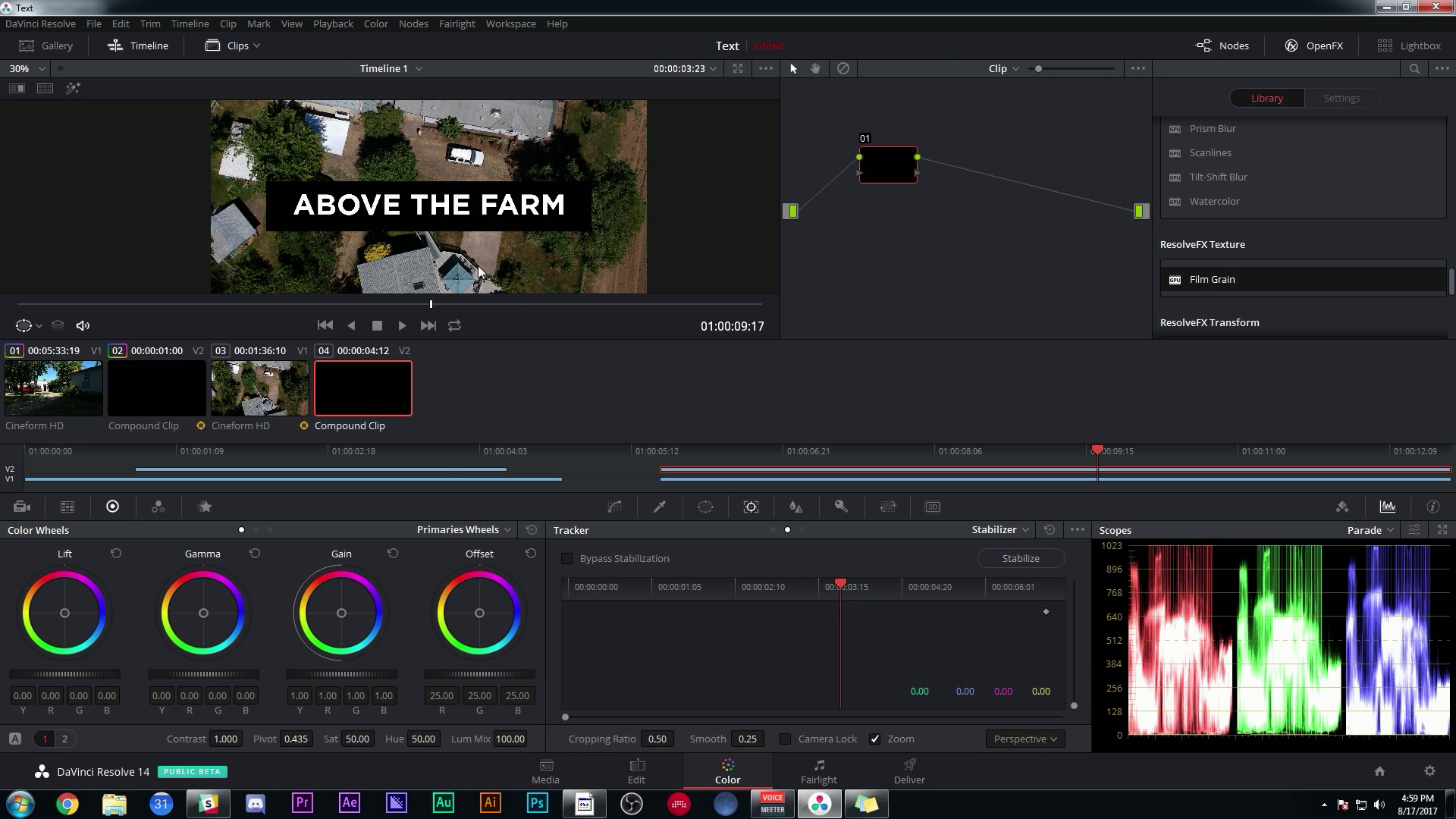
{"action": "scroll", "coordinate": [546, 258], "scroll_direction": "up", "scroll_amount": 2}
{"action": "left_click", "coordinate": [257, 385]}
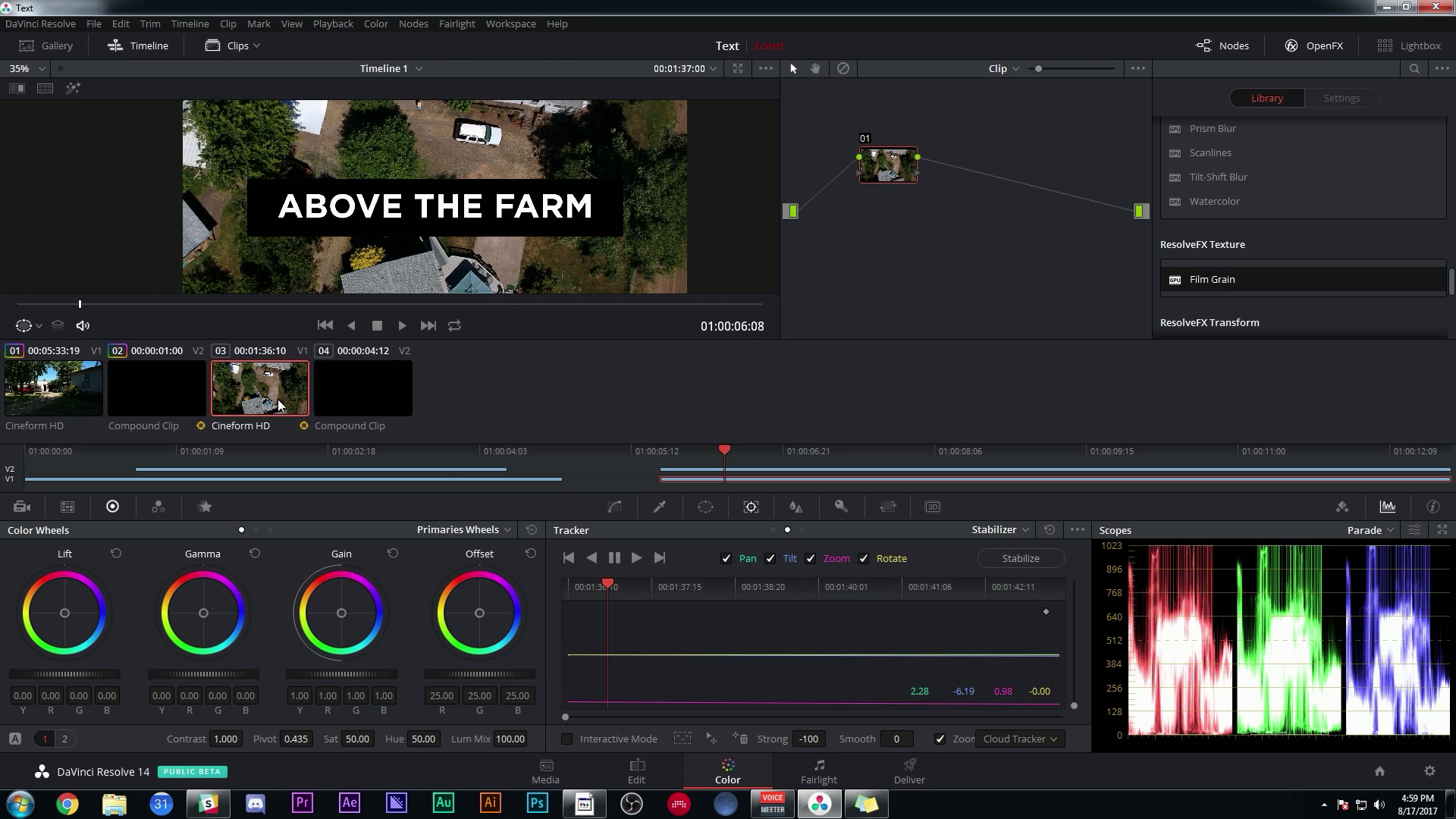
{"action": "left_click_drag", "start_coordinate": [88, 303], "coordinate": [8, 318]}
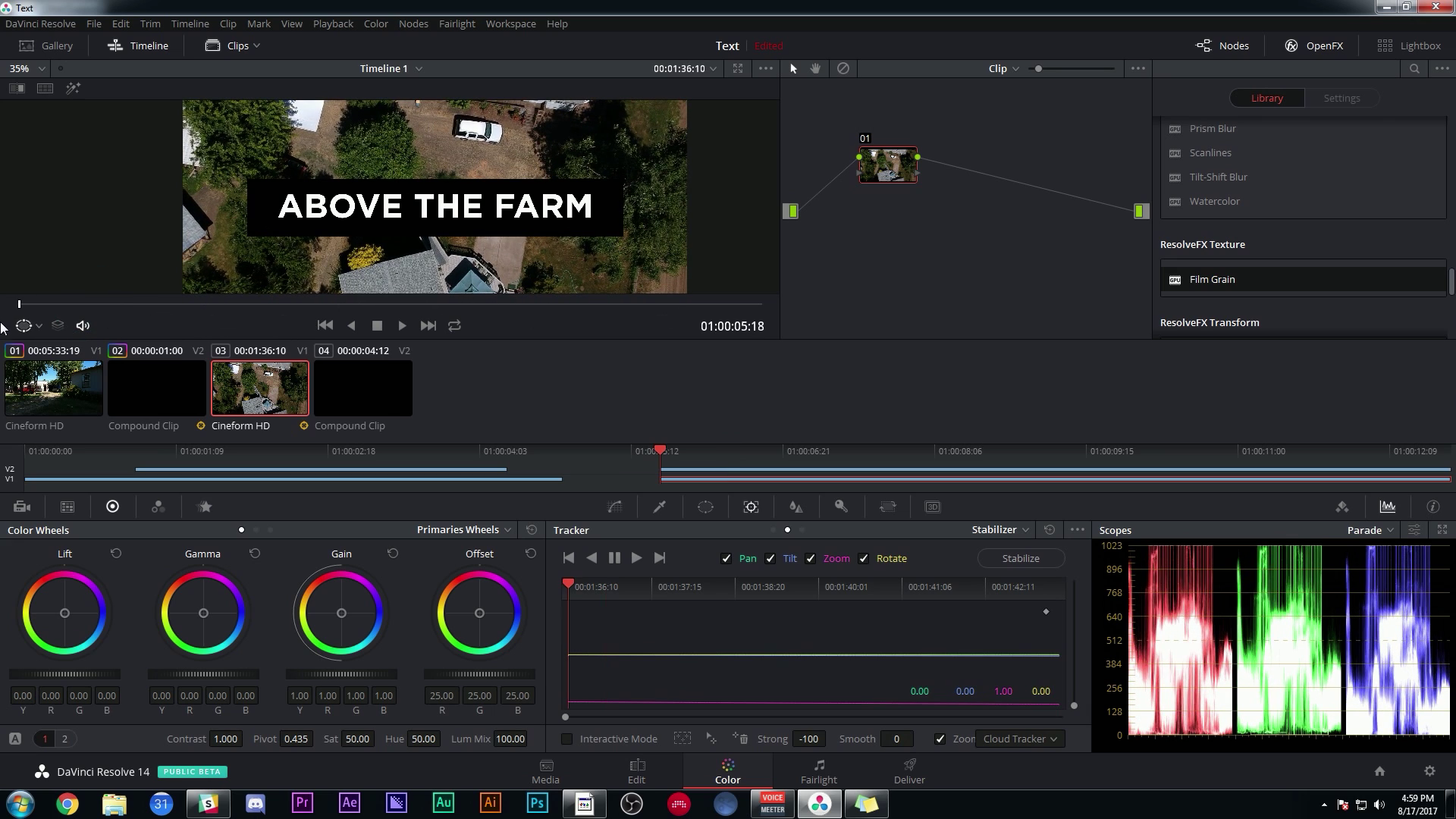
{"action": "left_click", "coordinate": [624, 507]}
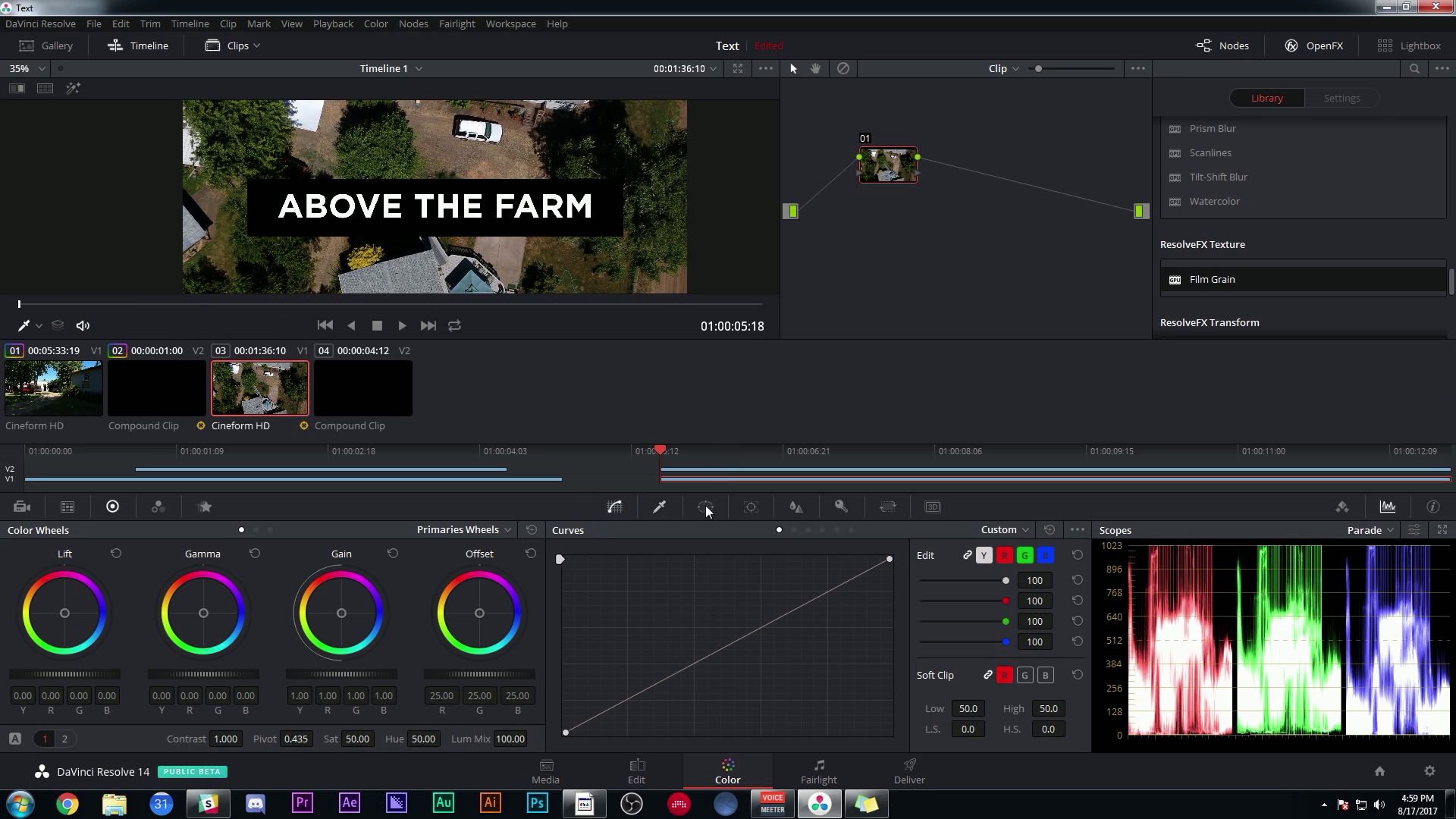
{"action": "left_click", "coordinate": [752, 508]}
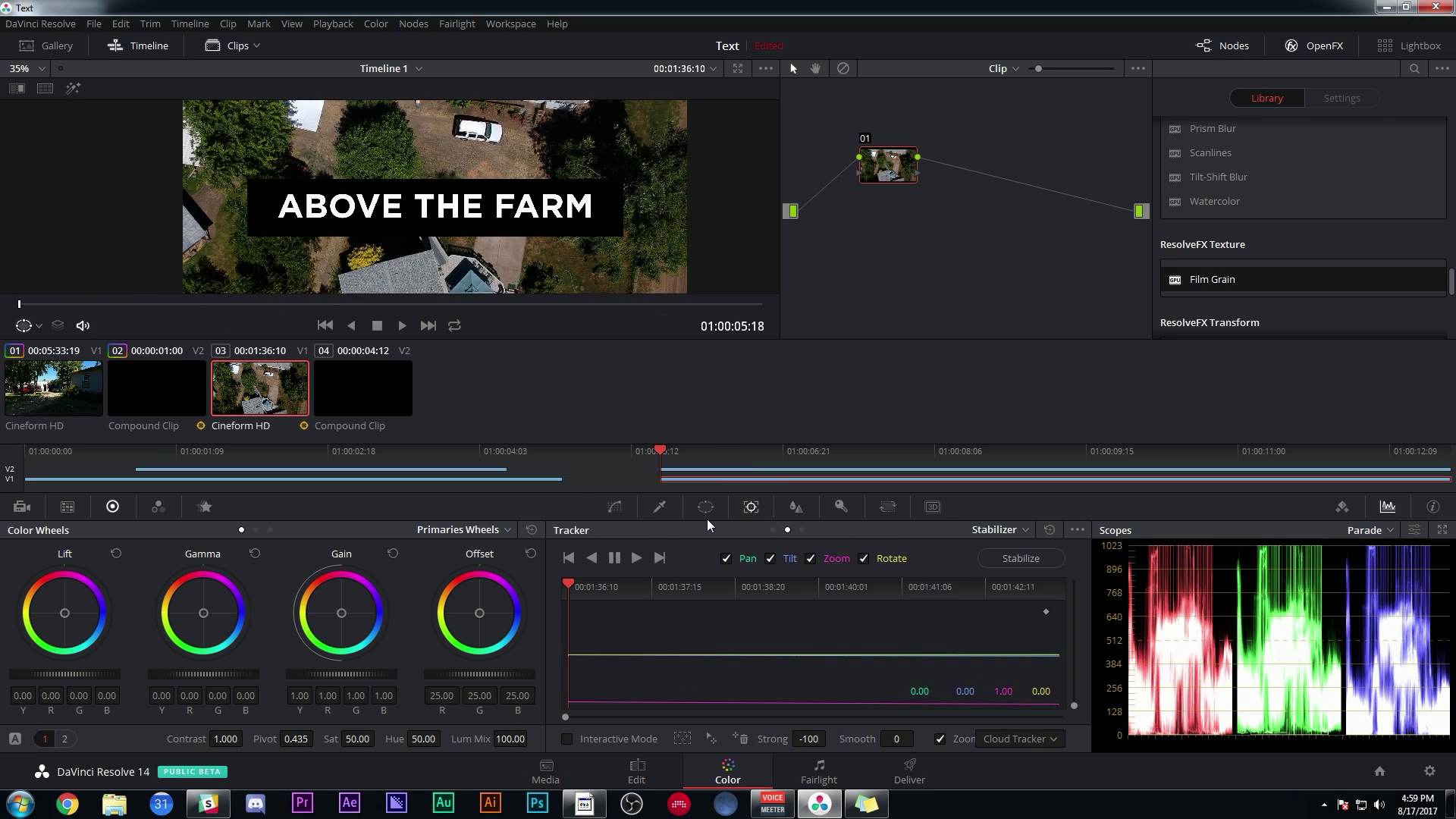
- Put the Tracker in Stabilizer mode and untick Classic Stabilizer
{"action": "left_click", "coordinate": [996, 529]}
{"action": "left_click", "coordinate": [992, 553]}
{"action": "left_click", "coordinate": [1006, 530]}
{"action": "left_click", "coordinate": [978, 566]}
{"action": "left_click", "coordinate": [1078, 530]}
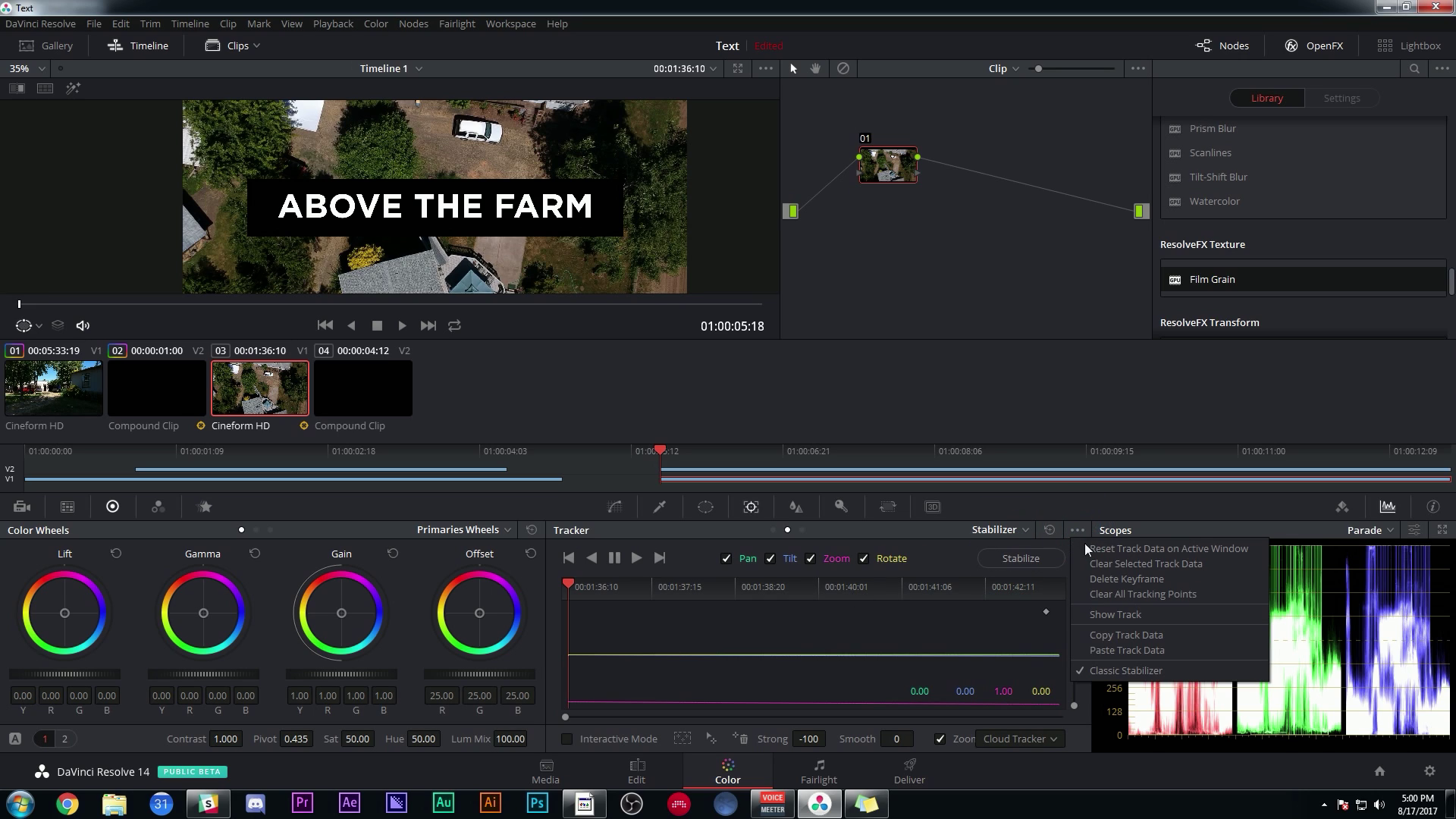
{"action": "left_click", "coordinate": [1113, 672]}
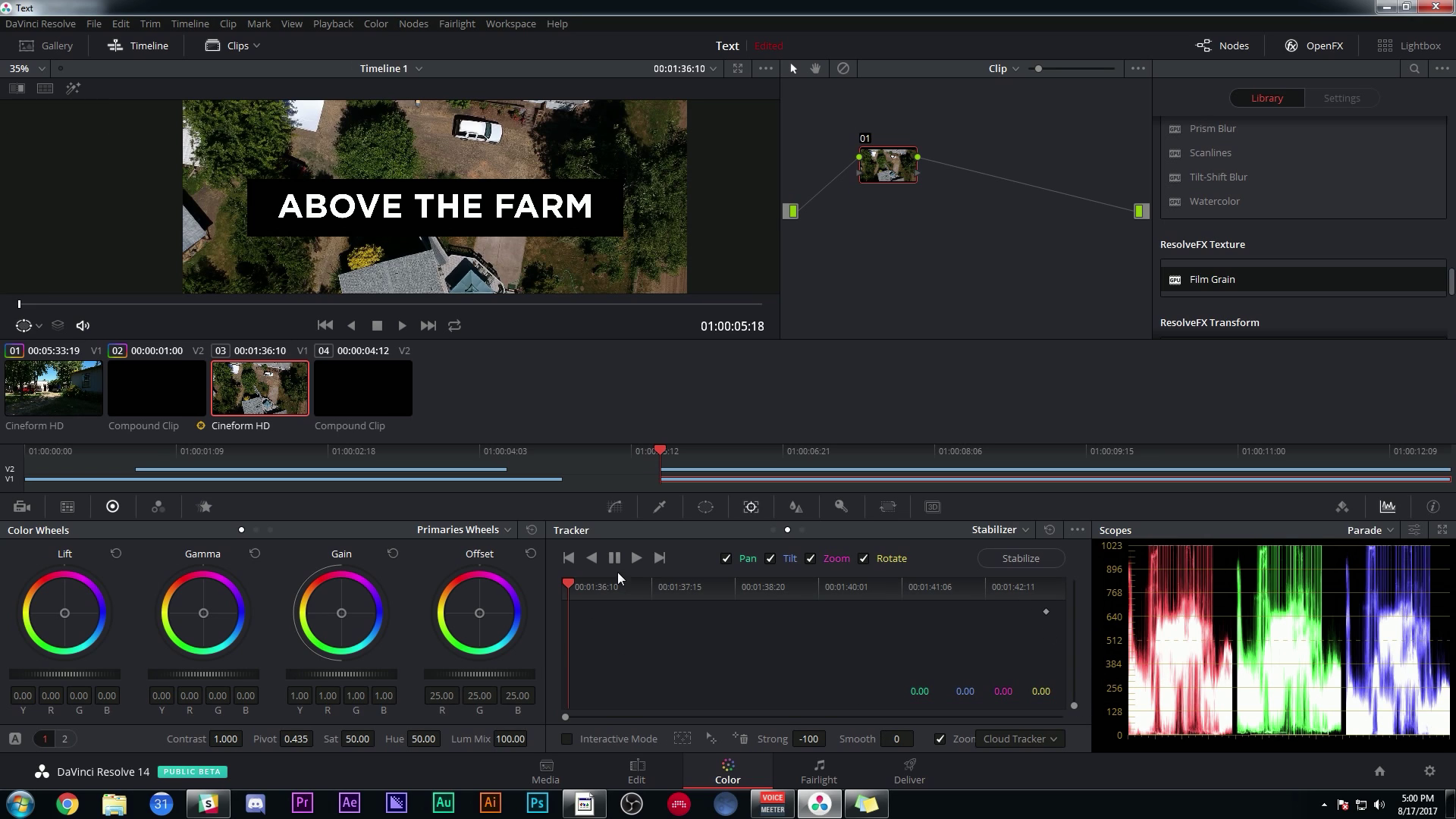
- Track the drone clip forward and copy its track data
{"action": "left_click", "coordinate": [636, 559]}
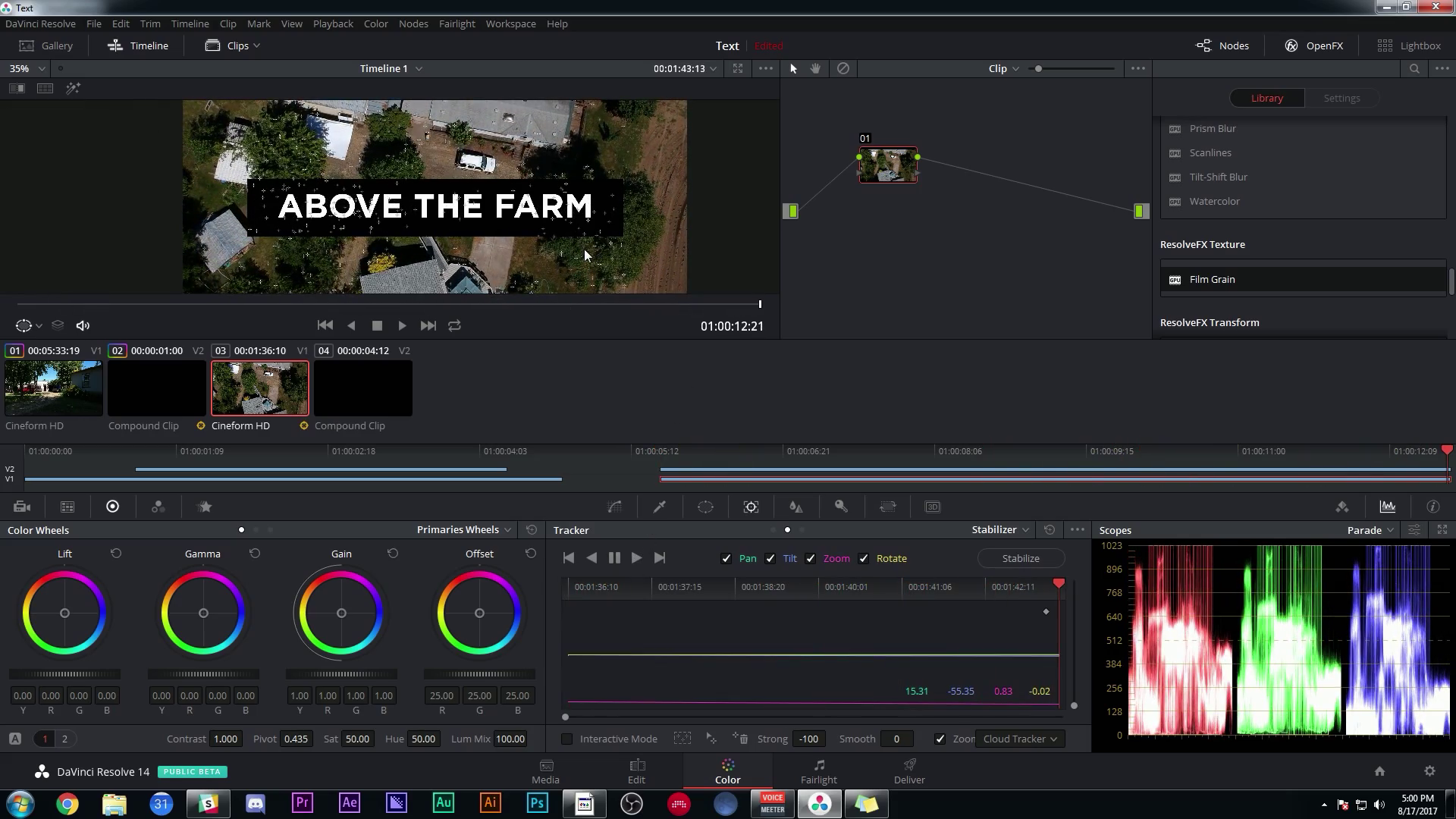
{"action": "left_click", "coordinate": [1078, 529]}
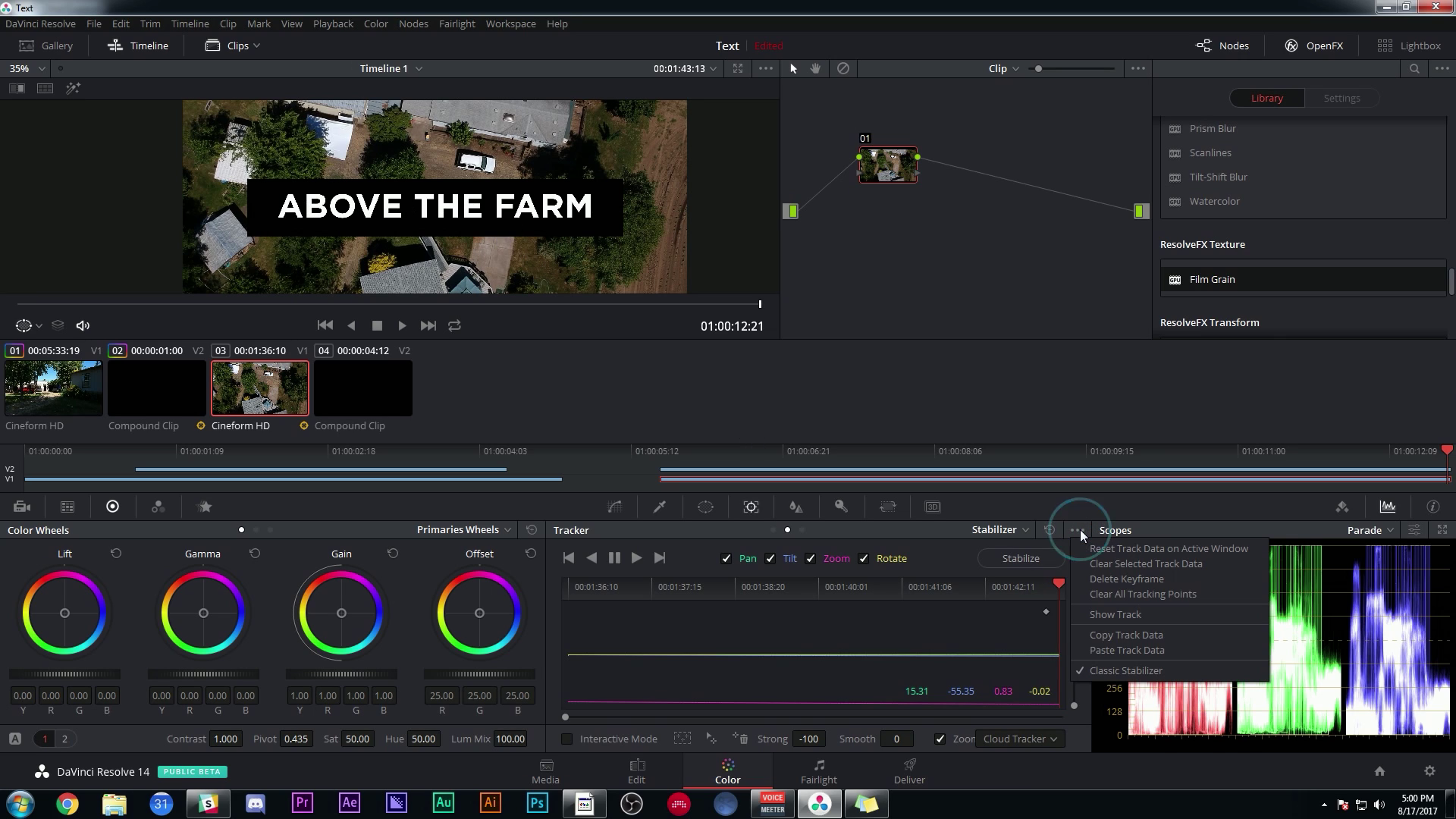
{"action": "left_click", "coordinate": [1120, 637]}
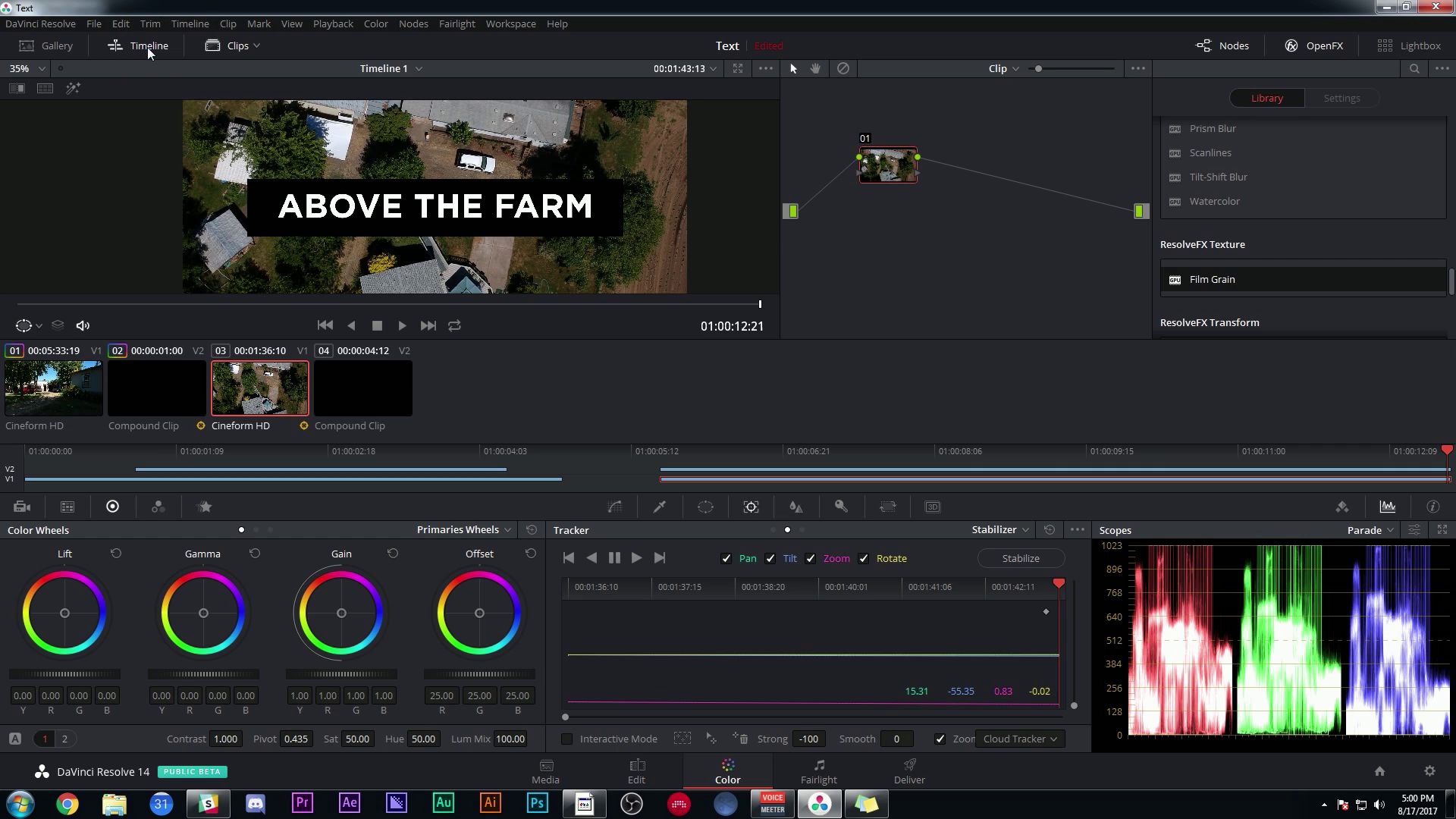
- On title compound clip 04, untick Classic Stabilizer and paste the drone track data
{"action": "left_click", "coordinate": [722, 469]}
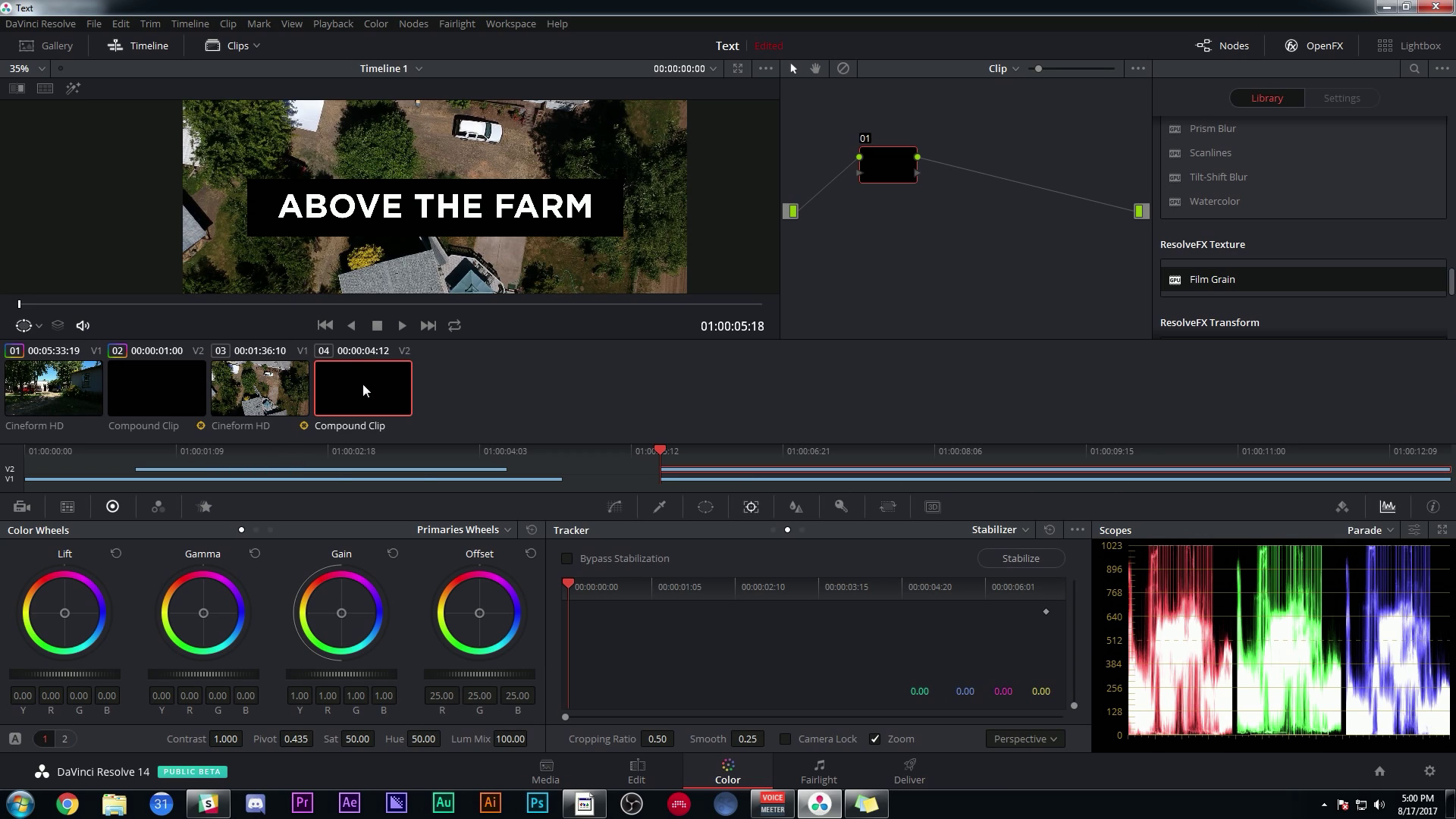
{"action": "left_click", "coordinate": [1072, 531]}
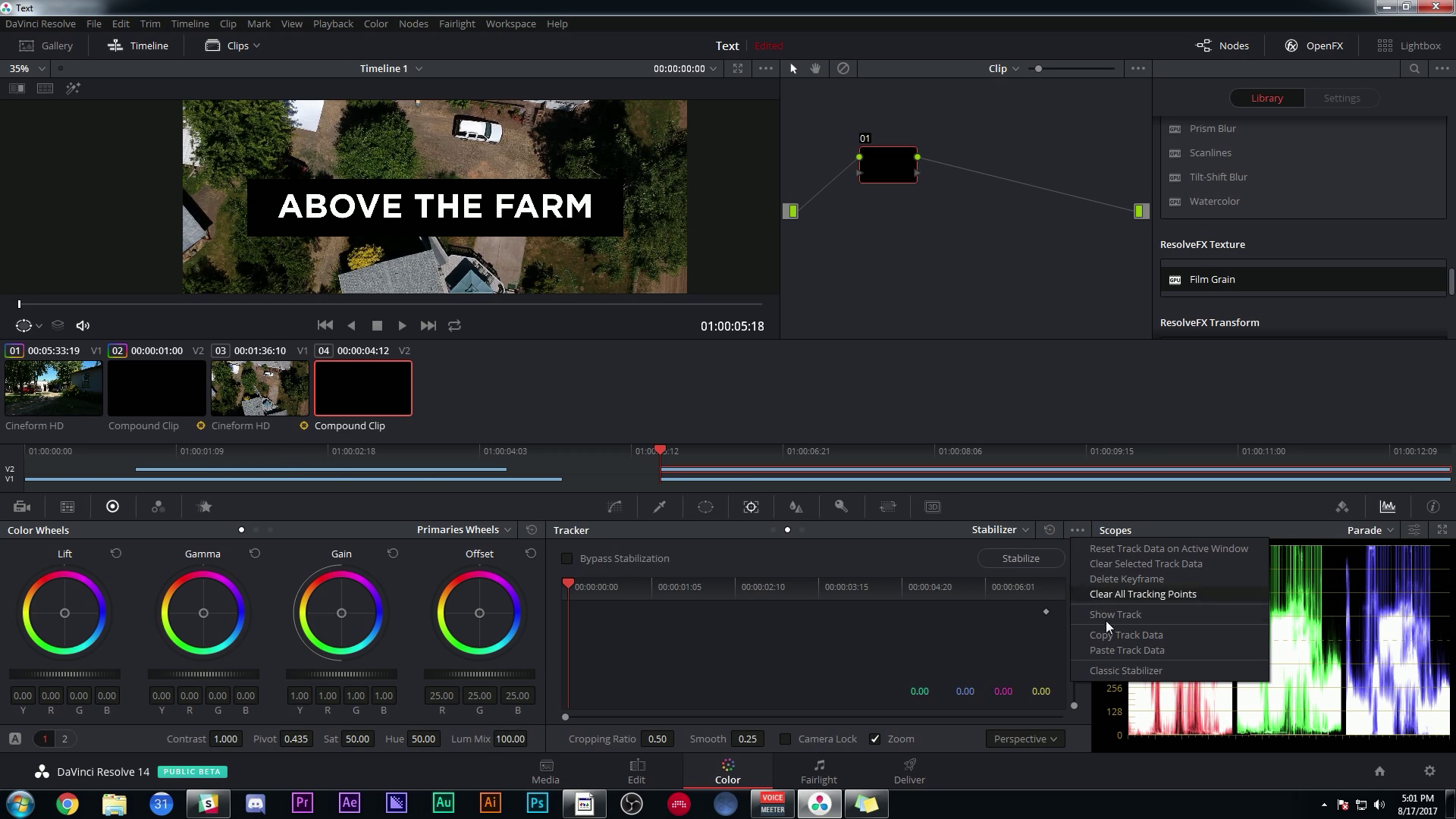
{"action": "left_click", "coordinate": [1097, 672]}
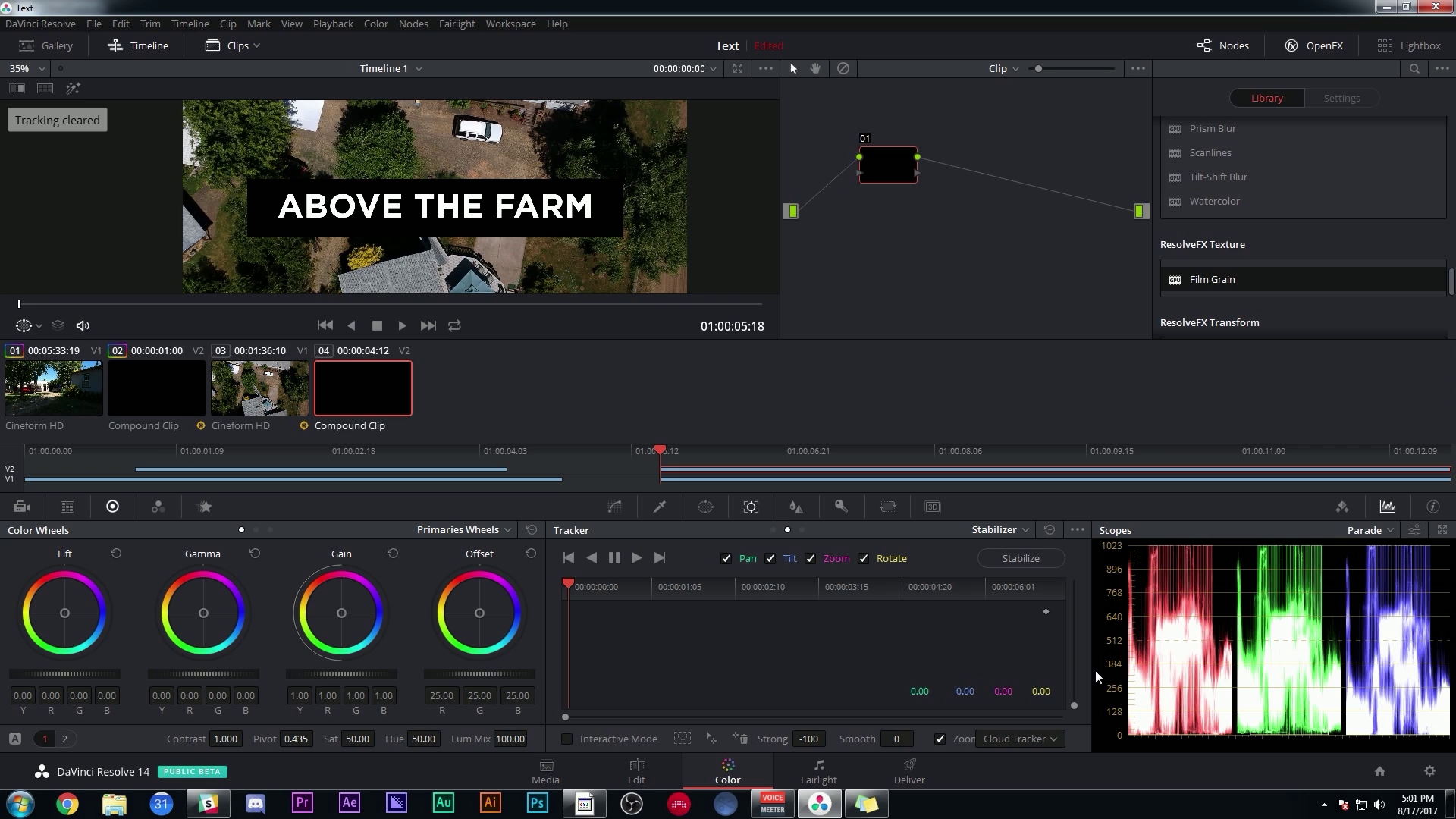
{"action": "left_click", "coordinate": [1078, 530]}
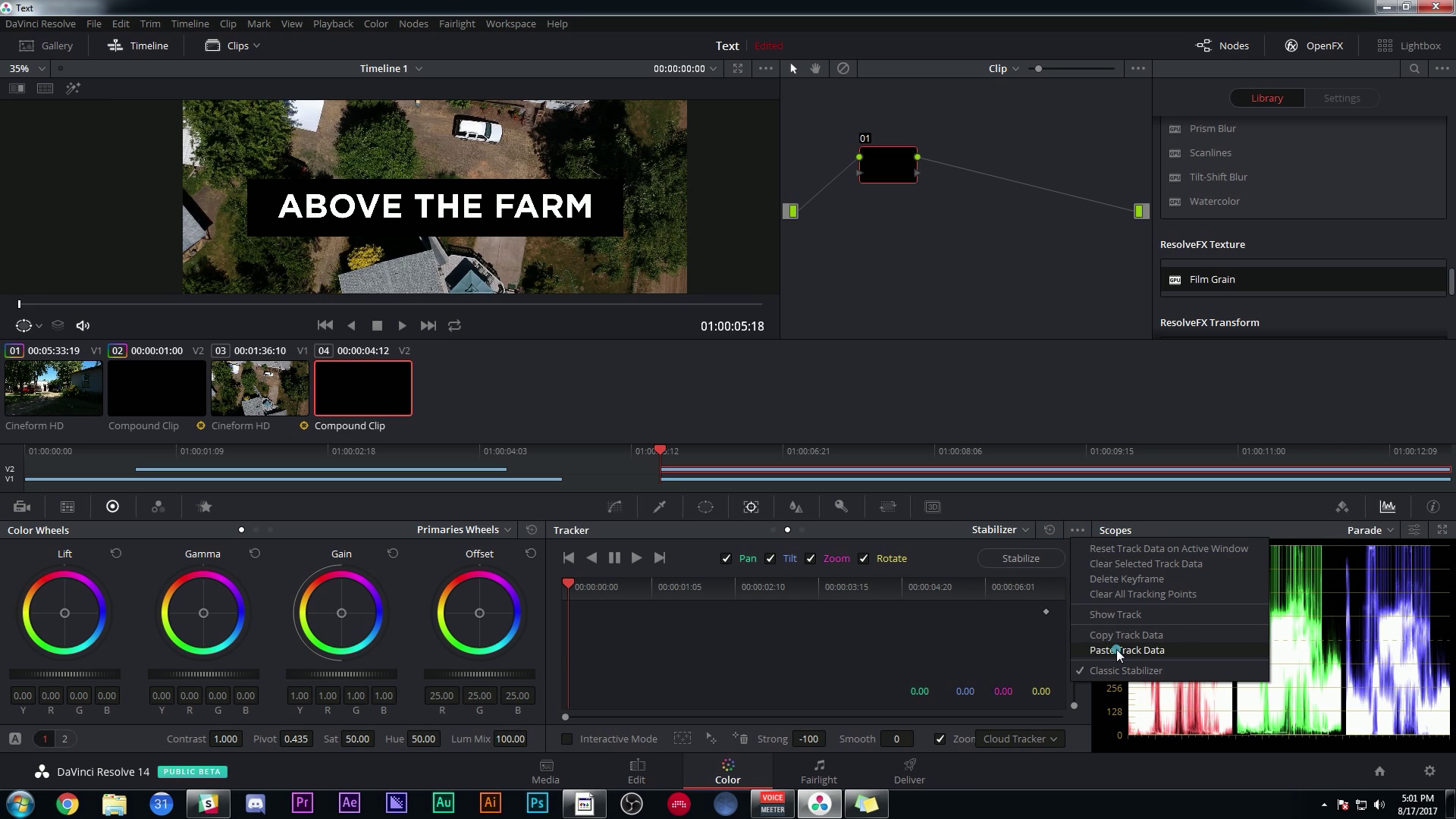
{"action": "left_click", "coordinate": [1116, 650]}
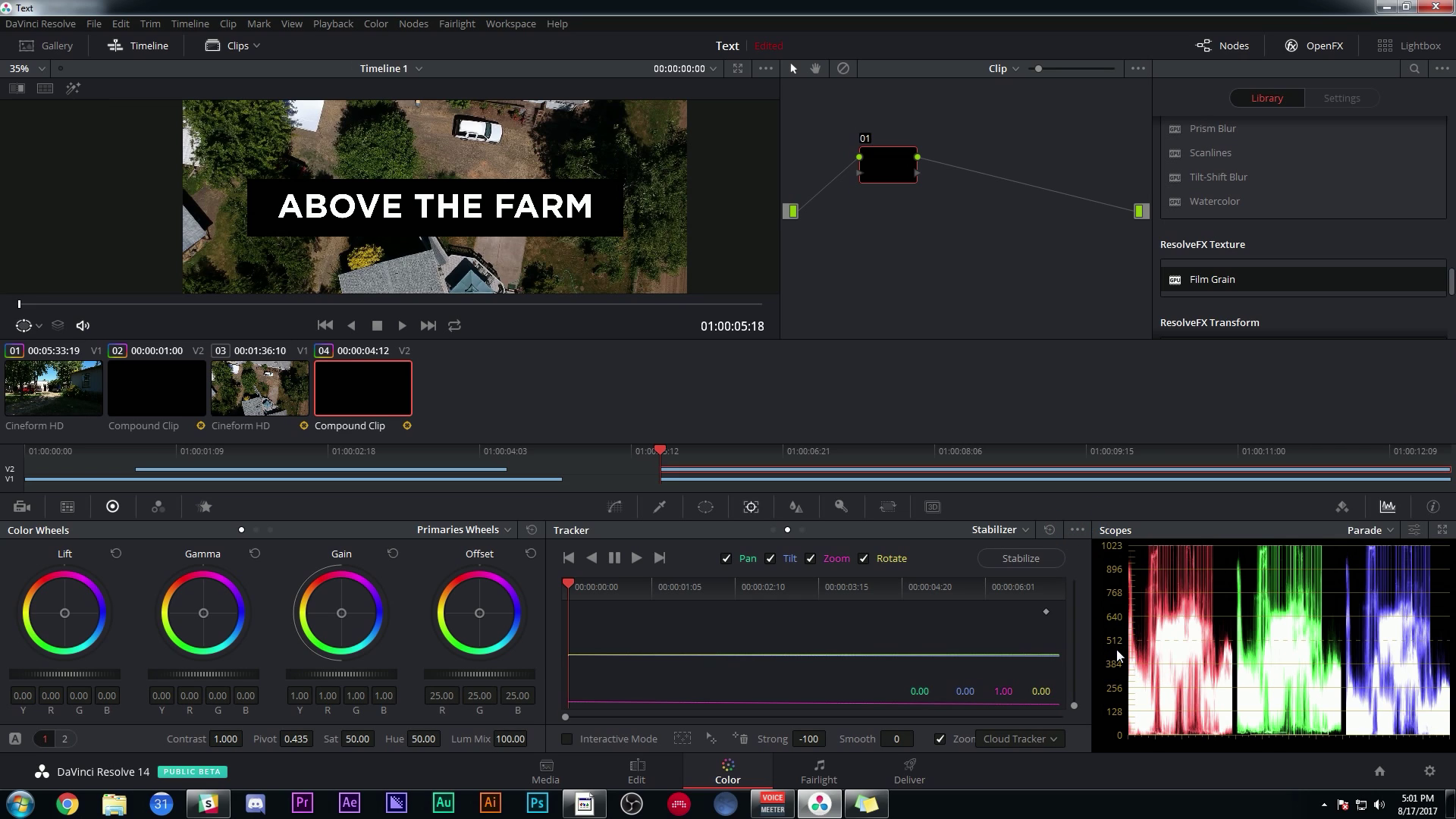
- Stabilize the ABOVE THE FARM title to the drone track with Strong at -100, then scrub to preview
{"action": "left_click", "coordinate": [808, 740]}
{"action": "scroll", "coordinate": [516, 234], "scroll_direction": "down", "scroll_amount": 4}
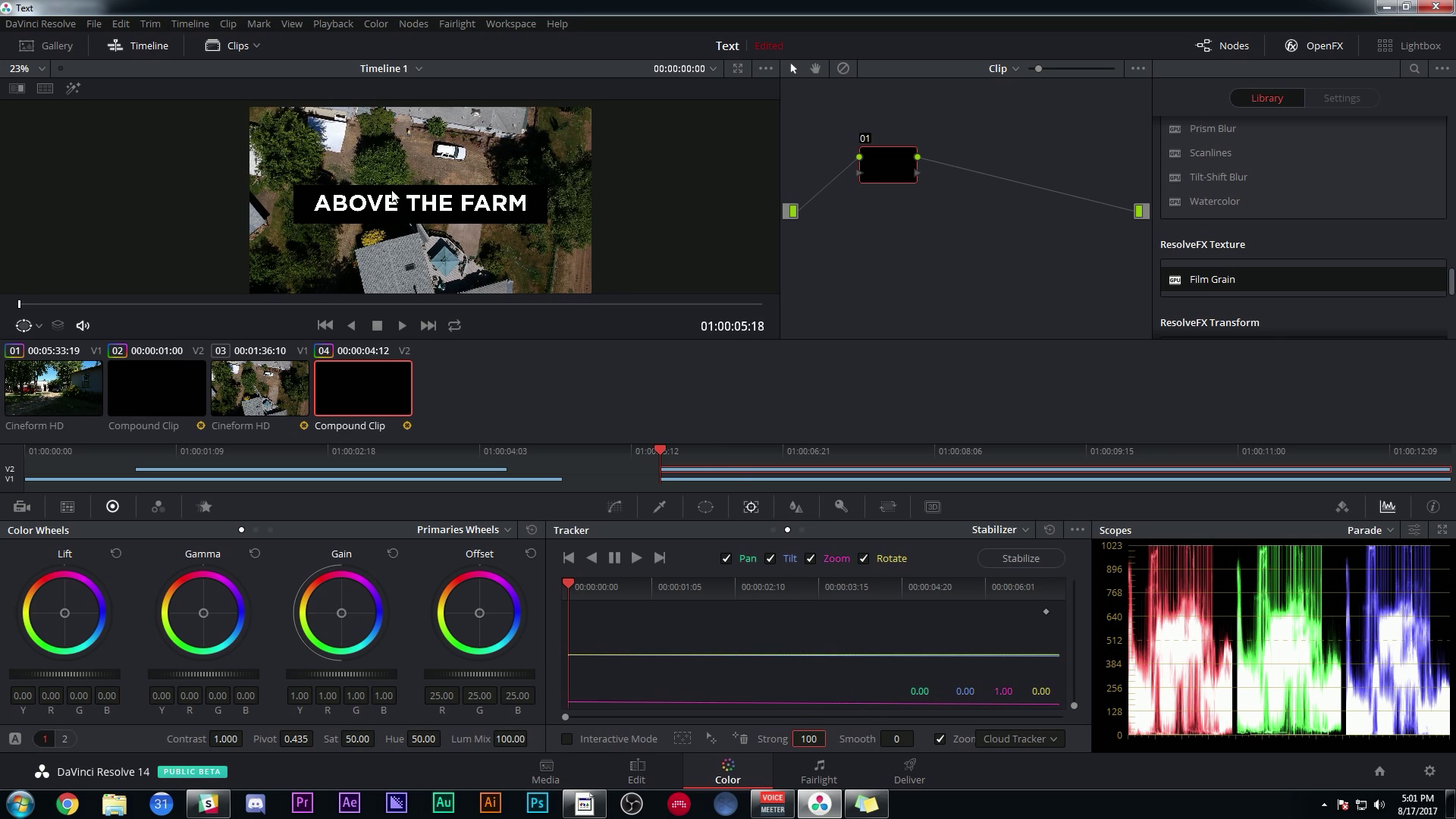
{"action": "left_click", "coordinate": [1039, 561]}
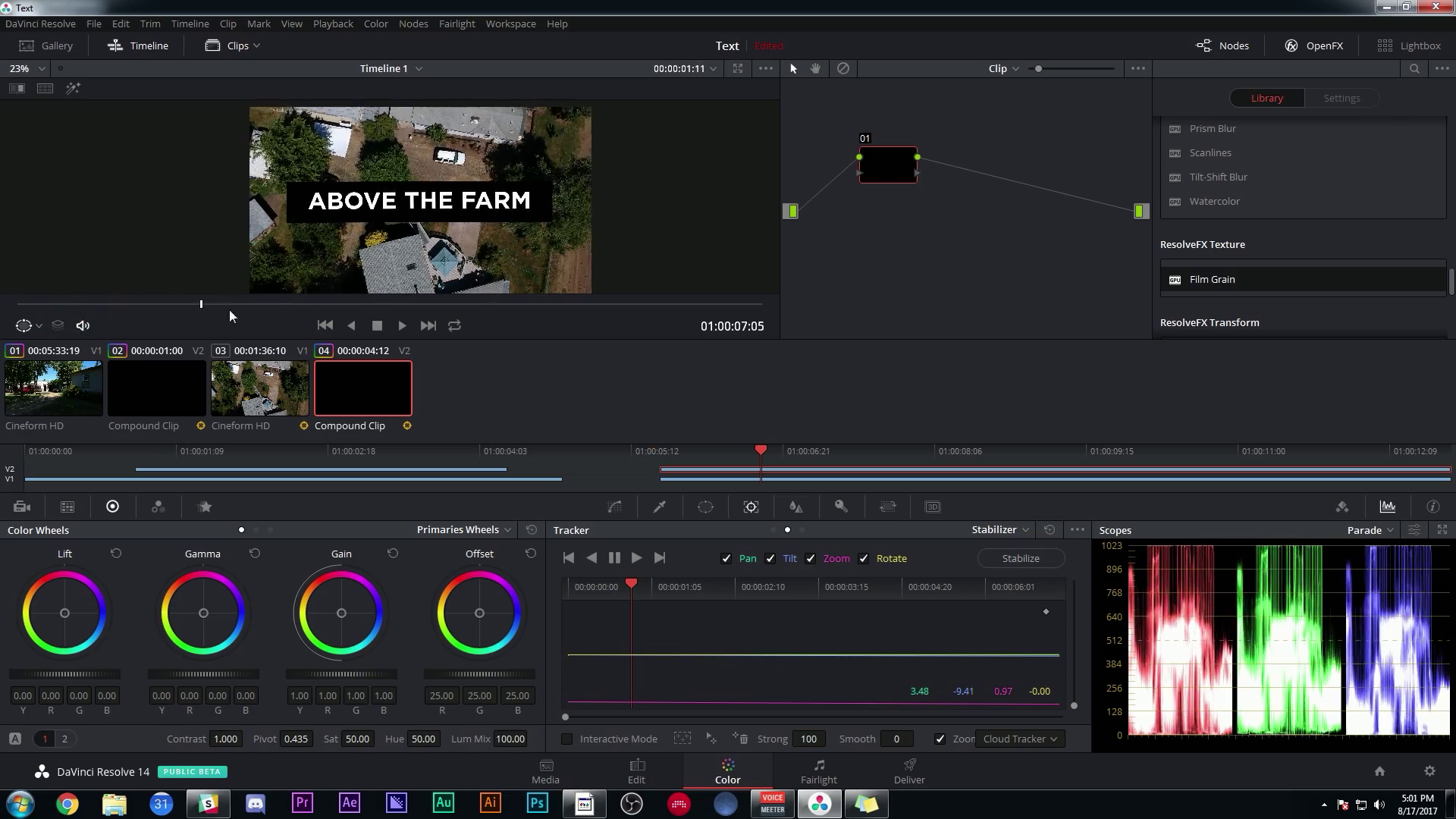
{"action": "left_click_drag", "start_coordinate": [255, 318], "coordinate": [15, 311]}
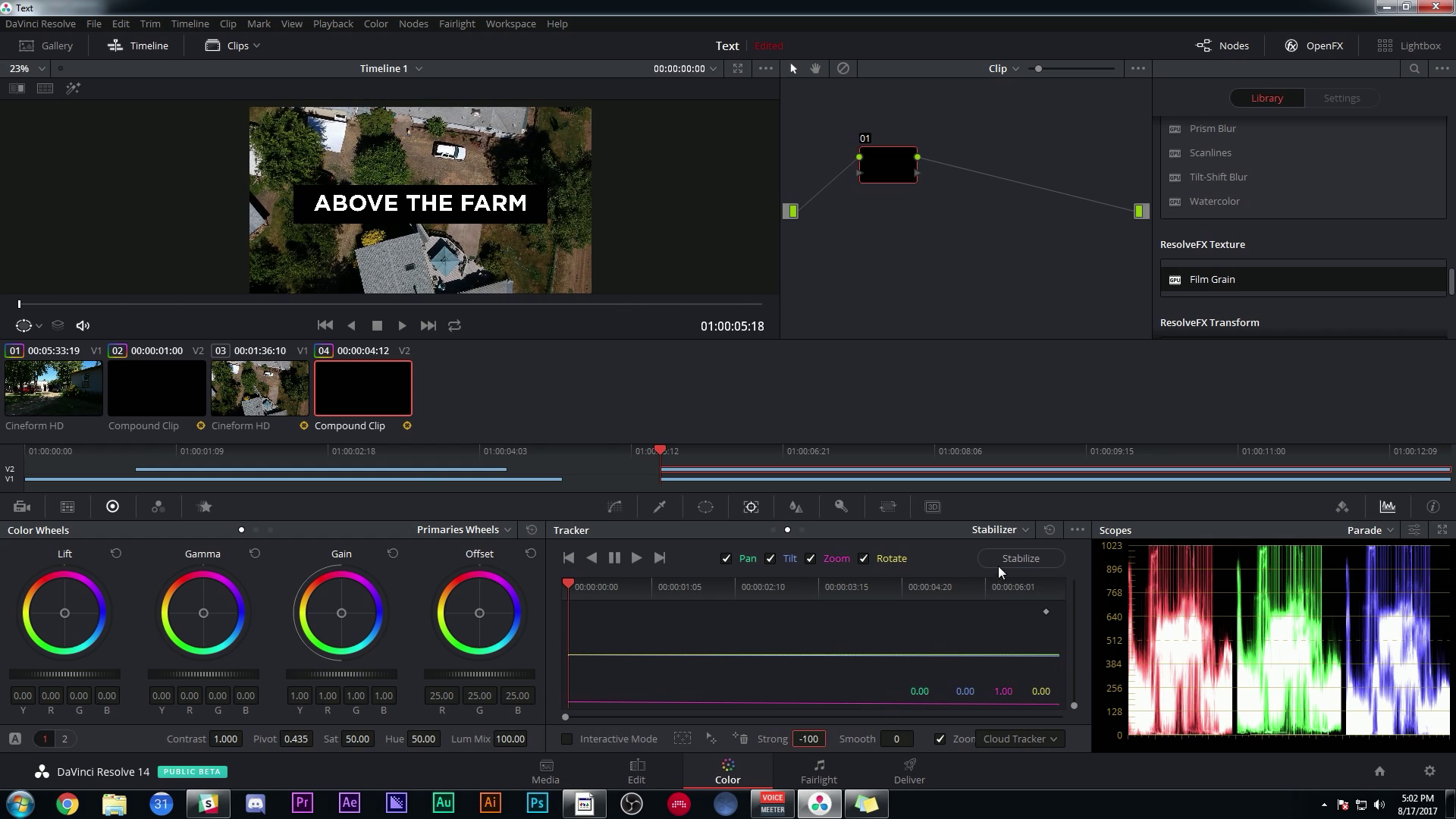
- Enlarge the viewer, scrub further along, and loop playback to check the title follows the farm footage
{"action": "key", "text": "alt+f"}
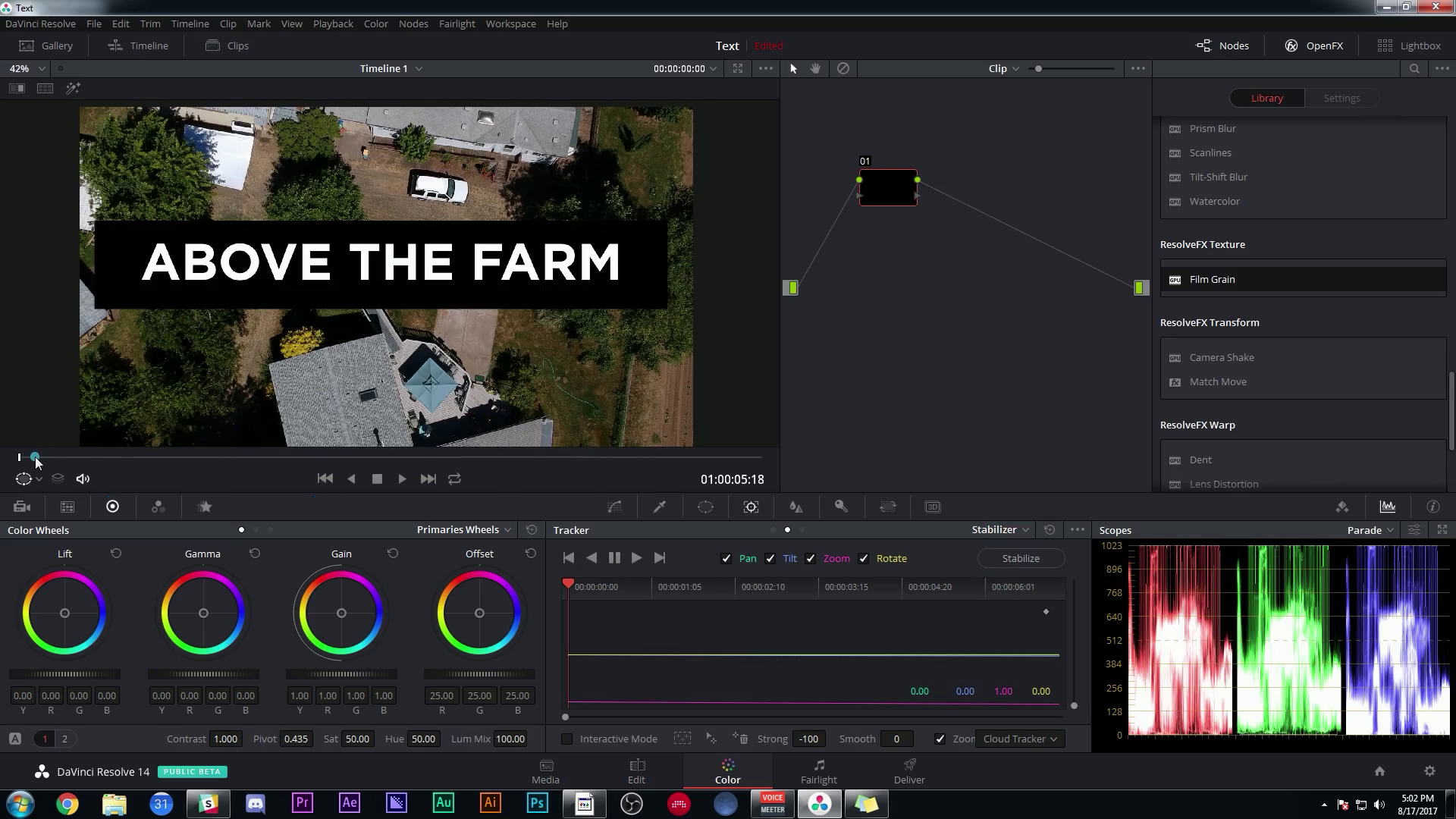
{"action": "left_click_drag", "start_coordinate": [25, 456], "coordinate": [344, 457]}
{"action": "left_click", "coordinate": [402, 479]}
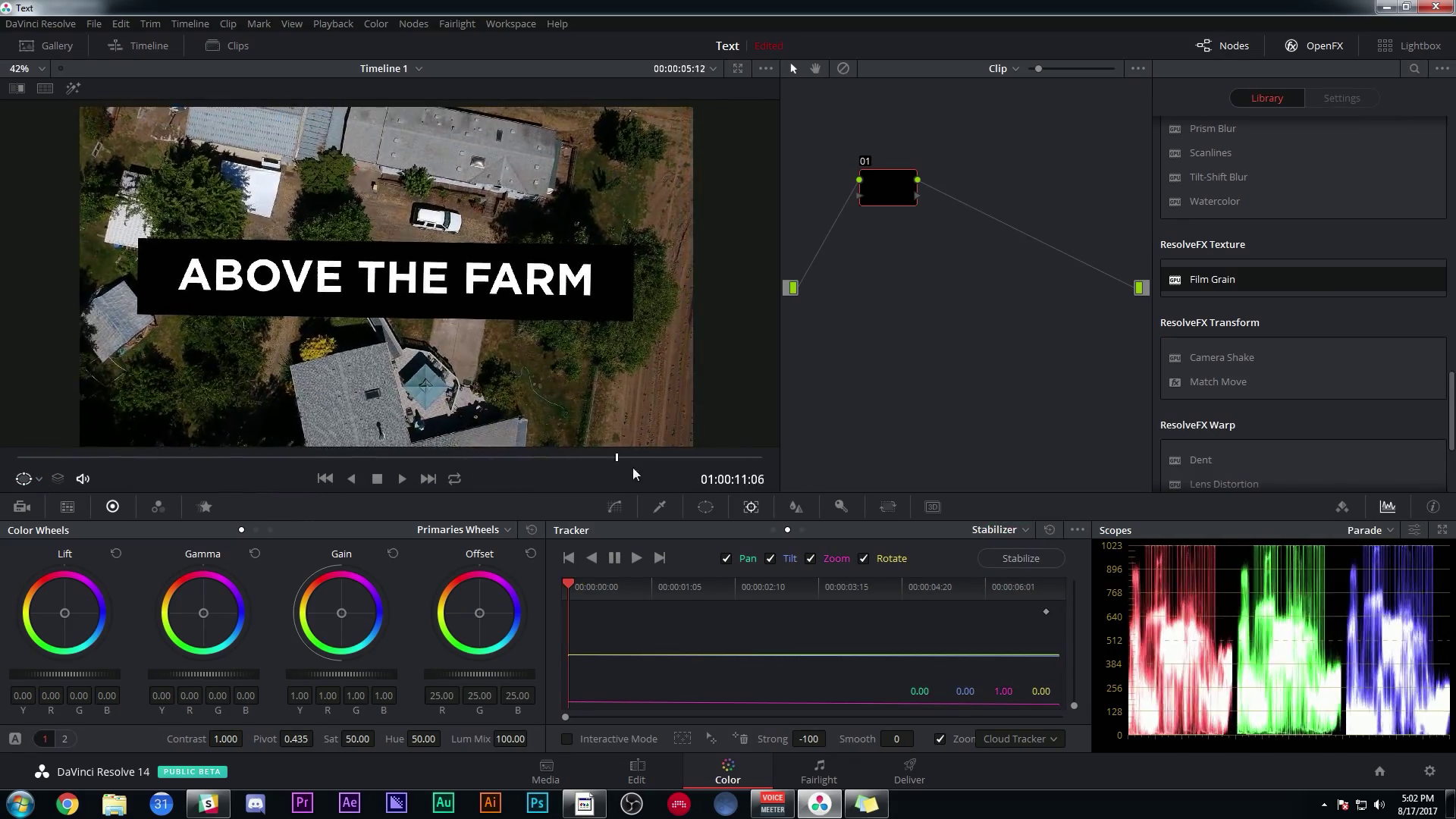